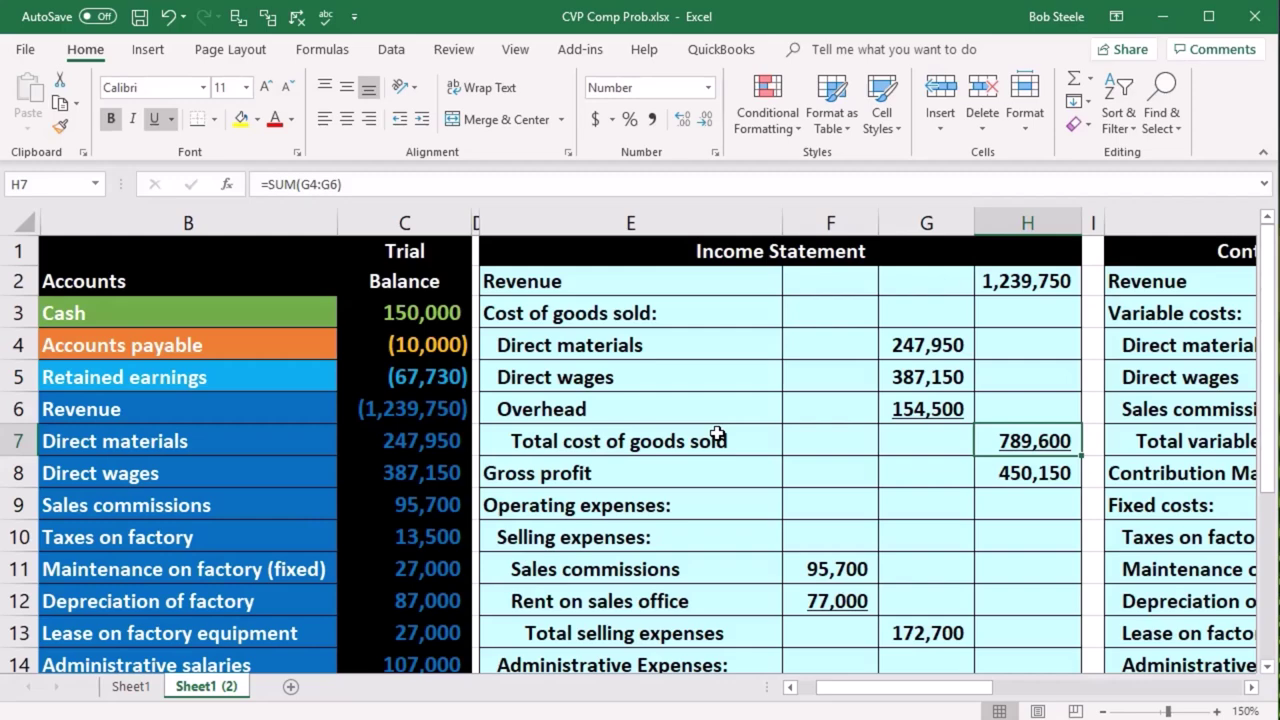
- Review the income statement, contribution margin statement, per-unit margins and the empty break-even and forecast sections along row 7
{"action": "key", "text": "Right"}
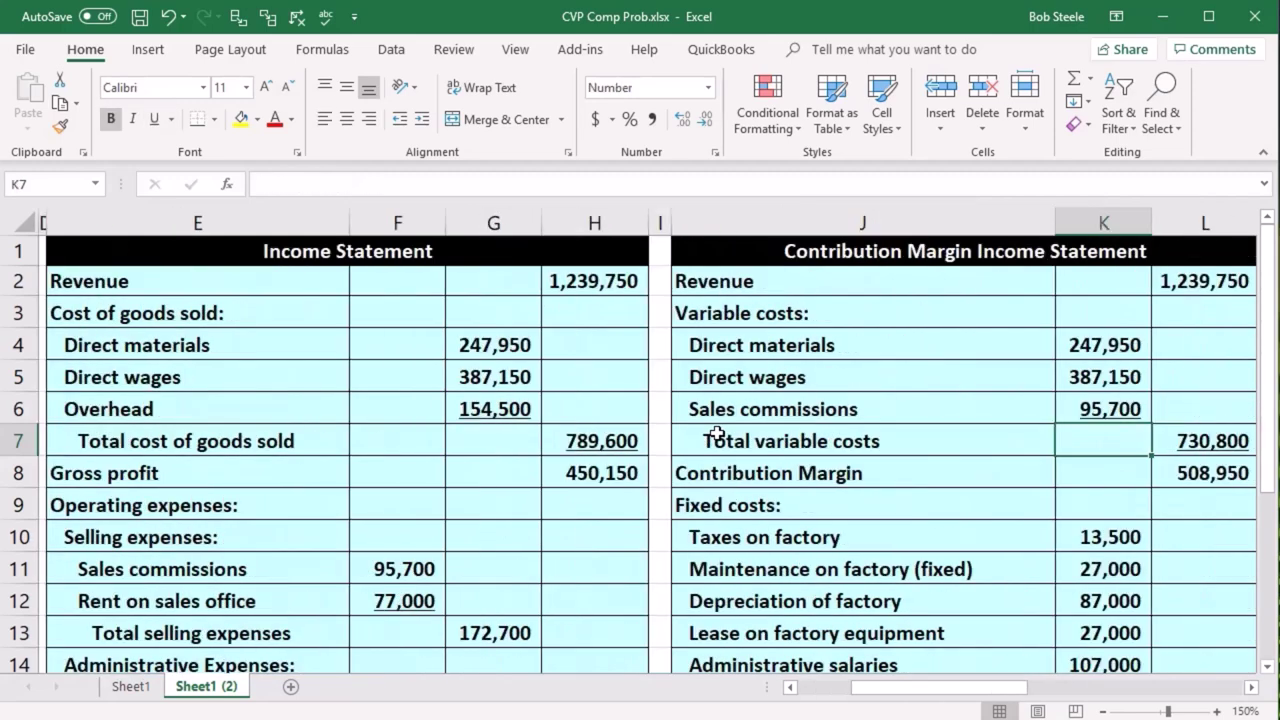
{"action": "key", "text": "Right"}
{"action": "key", "text": "Right"}
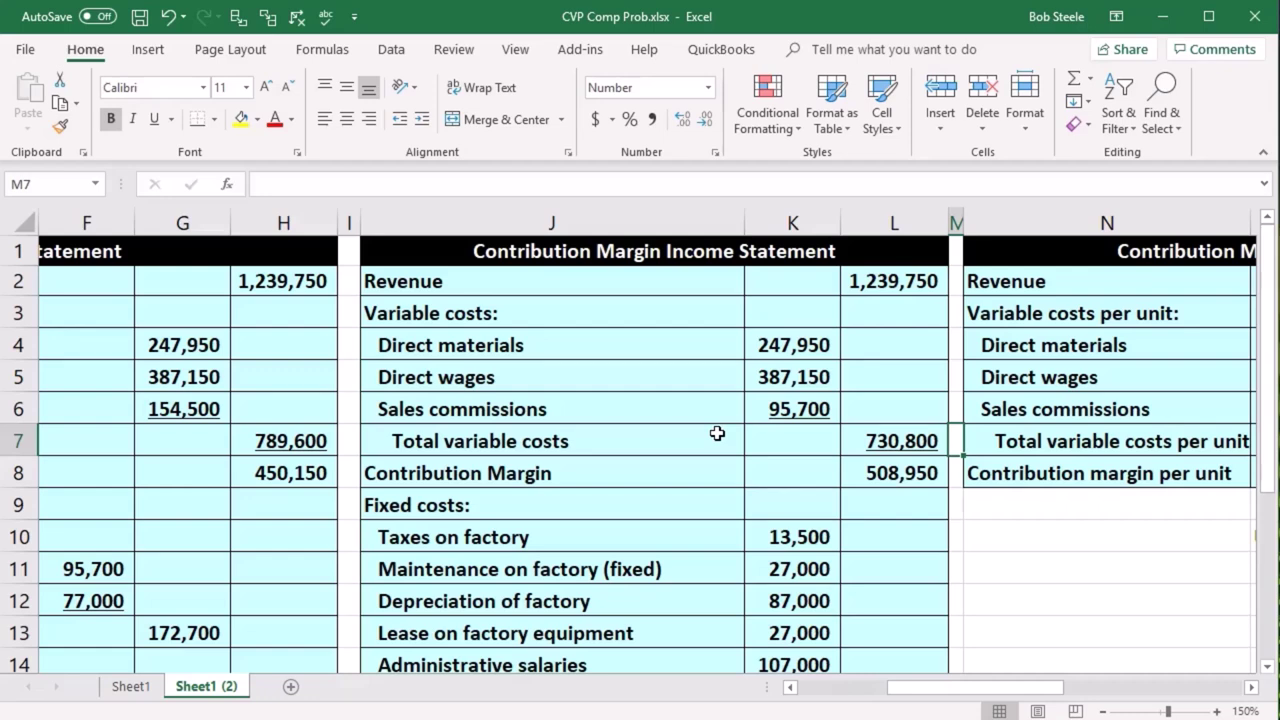
{"action": "key", "text": "Right"}
{"action": "key", "text": "Right"}
{"action": "key", "text": "Right"}
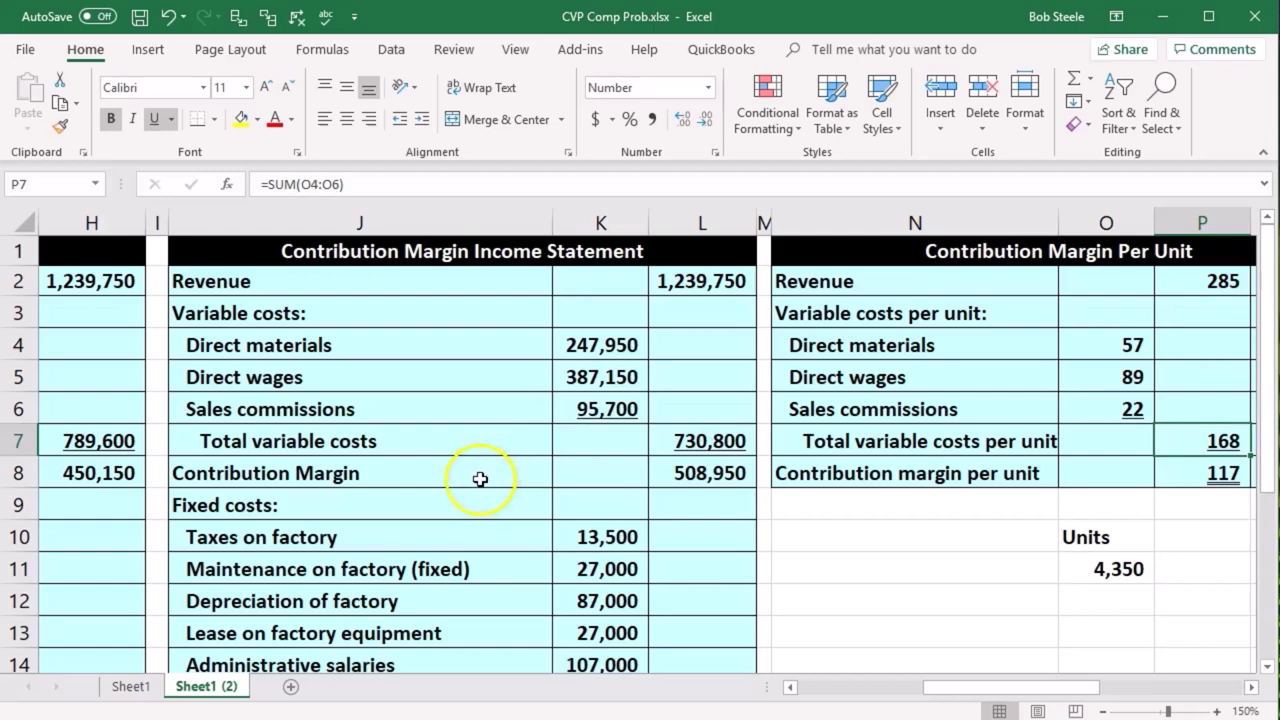
{"action": "left_click_drag", "start_coordinate": [829, 446], "coordinate": [832, 458]}
{"action": "key", "text": "Right"}
{"action": "key", "text": "Right"}
{"action": "key", "text": "Right"}
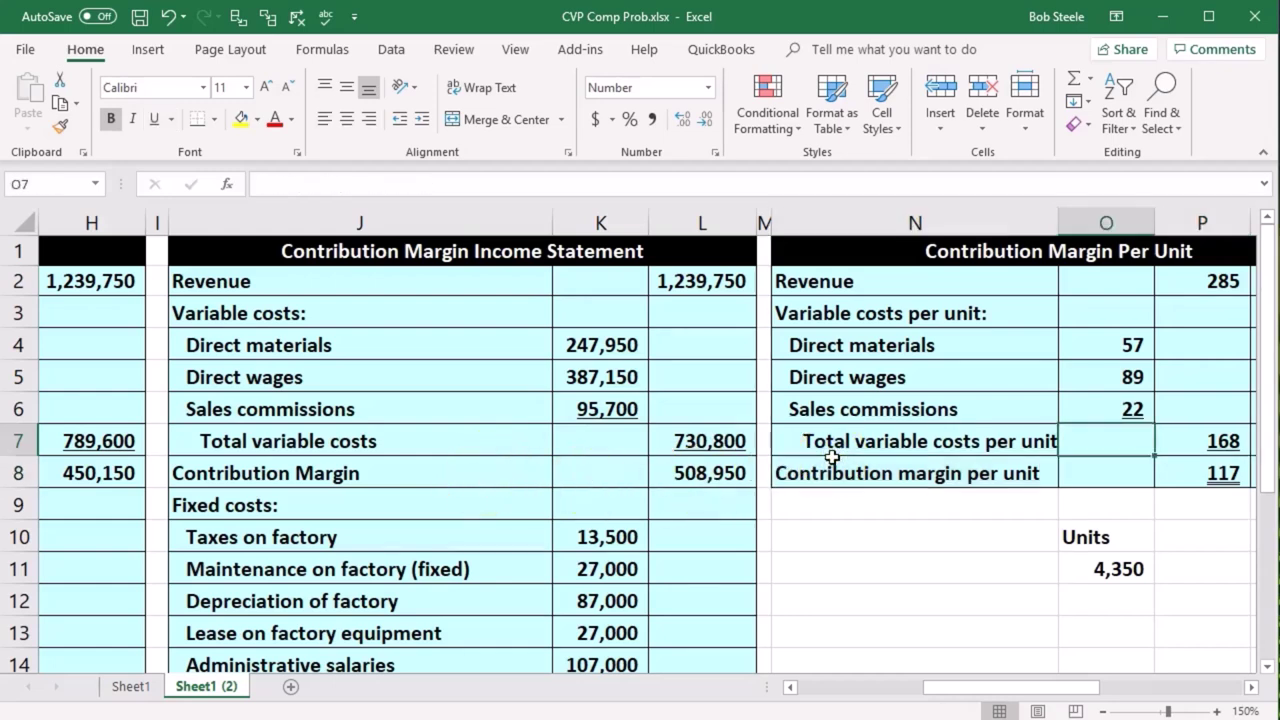
{"action": "key", "text": "Right"}
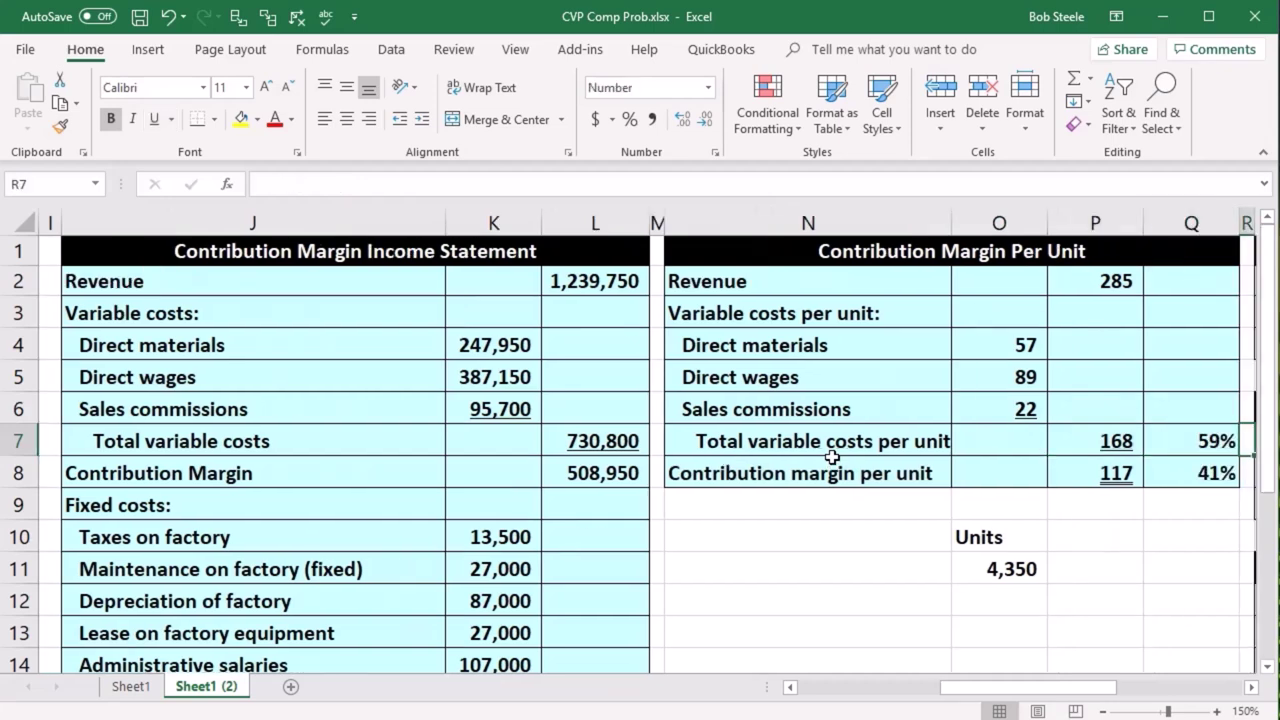
{"action": "key", "text": "Right"}
{"action": "key", "text": "Right"}
{"action": "key", "text": "Right"}
{"action": "key", "text": "Right"}
{"action": "key", "text": "Right"}
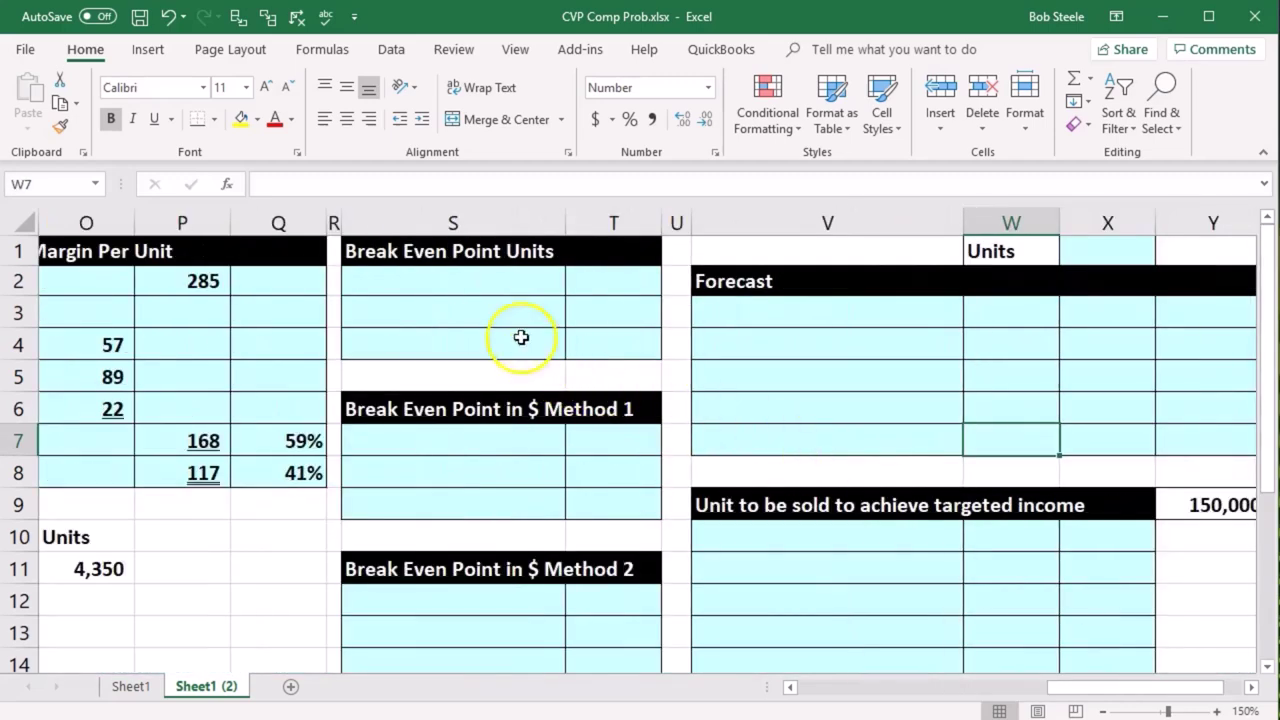
- Enter the label "Fixed costs" in S2, the first row of the Break Even Point Units section
{"action": "left_click", "coordinate": [467, 280]}
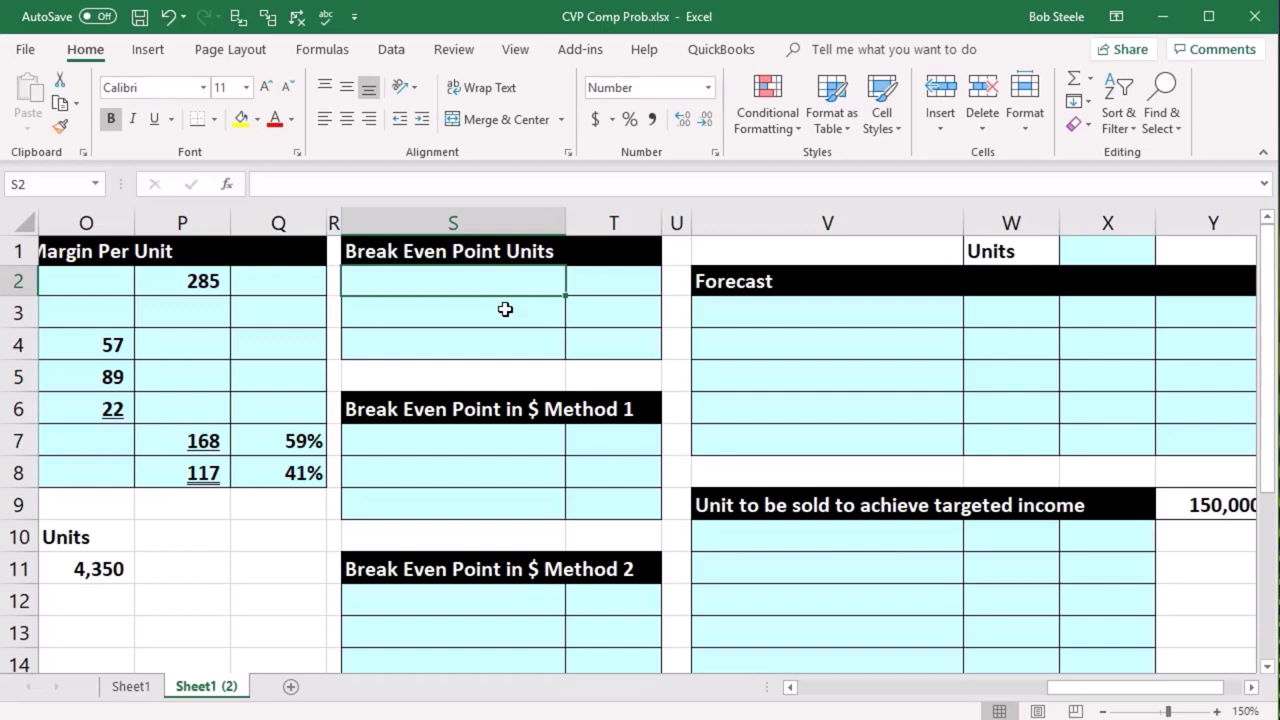
{"action": "type", "text": "Fixed C"}
{"action": "key", "text": "BackSpace"}
{"action": "type", "text": "costs"}
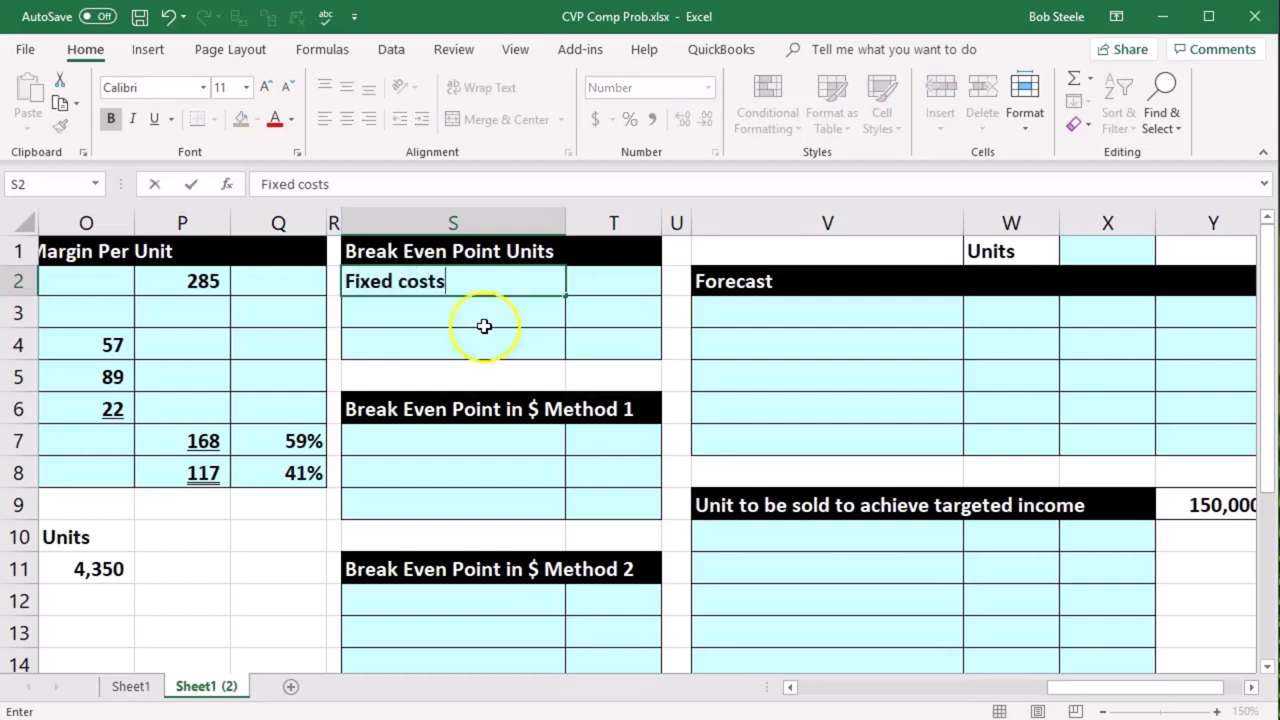
- Link T2 to the total fixed costs in L17 of the contribution margin income statement
{"action": "scroll", "coordinate": [1009, 289], "scroll_direction": "left", "scroll_amount": 3}
{"action": "left_click", "coordinate": [1009, 286]}
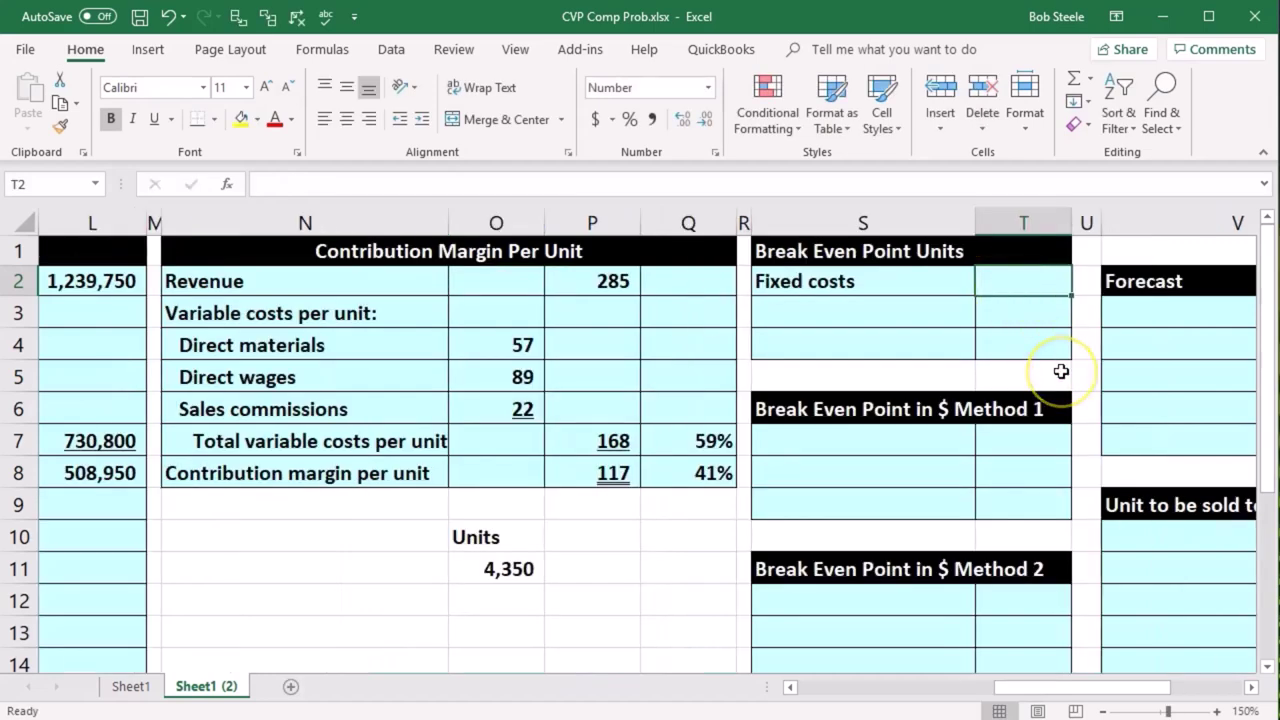
{"action": "type", "text": "="}
{"action": "key", "text": "Left"}
{"action": "key", "text": "Left"}
{"action": "key", "text": "Left"}
{"action": "key", "text": "Left"}
{"action": "key", "text": "Left"}
{"action": "key", "text": "Left"}
{"action": "key", "text": "Left"}
{"action": "key", "text": "Left"}
{"action": "key", "text": "Left"}
{"action": "key", "text": "Left"}
{"action": "key", "text": "Left"}
{"action": "key", "text": "Down"}
{"action": "key", "text": "Down"}
{"action": "key", "text": "Down"}
{"action": "key", "text": "Down"}
{"action": "key", "text": "Down"}
{"action": "key", "text": "Down"}
{"action": "key", "text": "Down"}
{"action": "key", "text": "Down"}
{"action": "key", "text": "Down"}
{"action": "key", "text": "Down"}
{"action": "key", "text": "Down"}
{"action": "key", "text": "Down"}
{"action": "key", "text": "Down"}
{"action": "key", "text": "Down"}
{"action": "key", "text": "Down"}
{"action": "key", "text": "Down"}
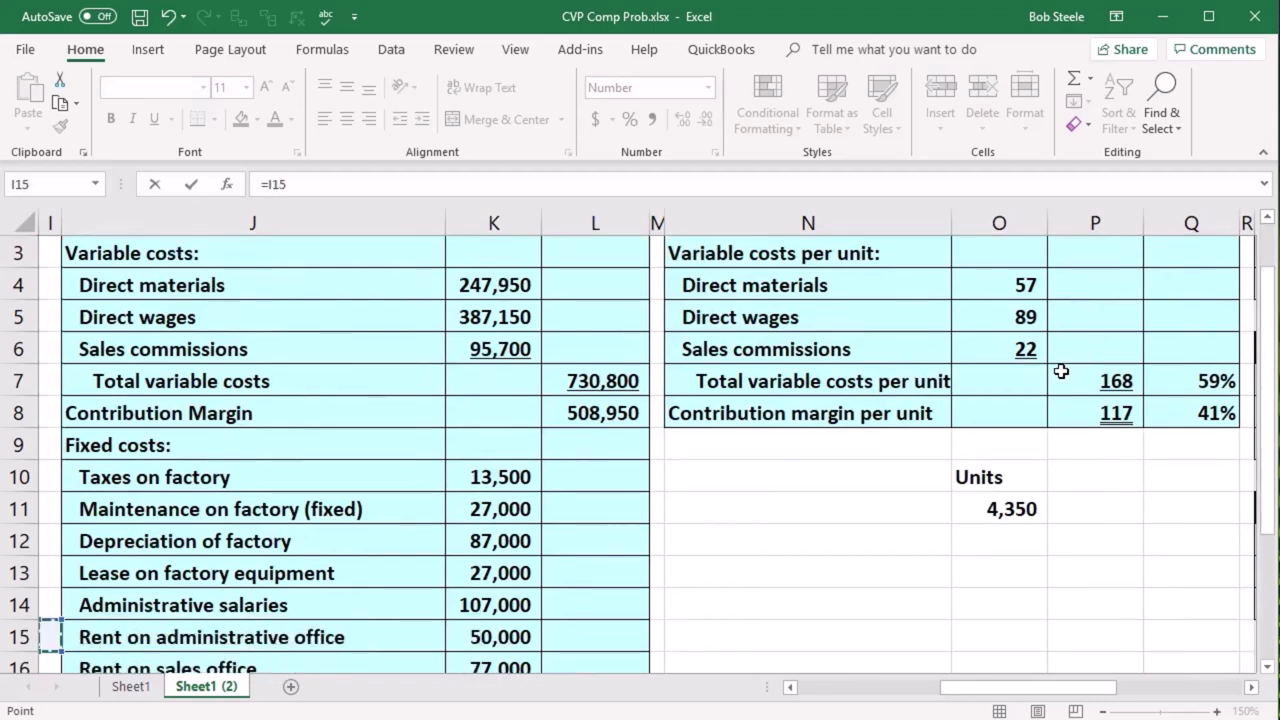
{"action": "key", "text": "Right"}
{"action": "key", "text": "Right"}
{"action": "key", "text": "Right"}
{"action": "key", "text": "Up"}
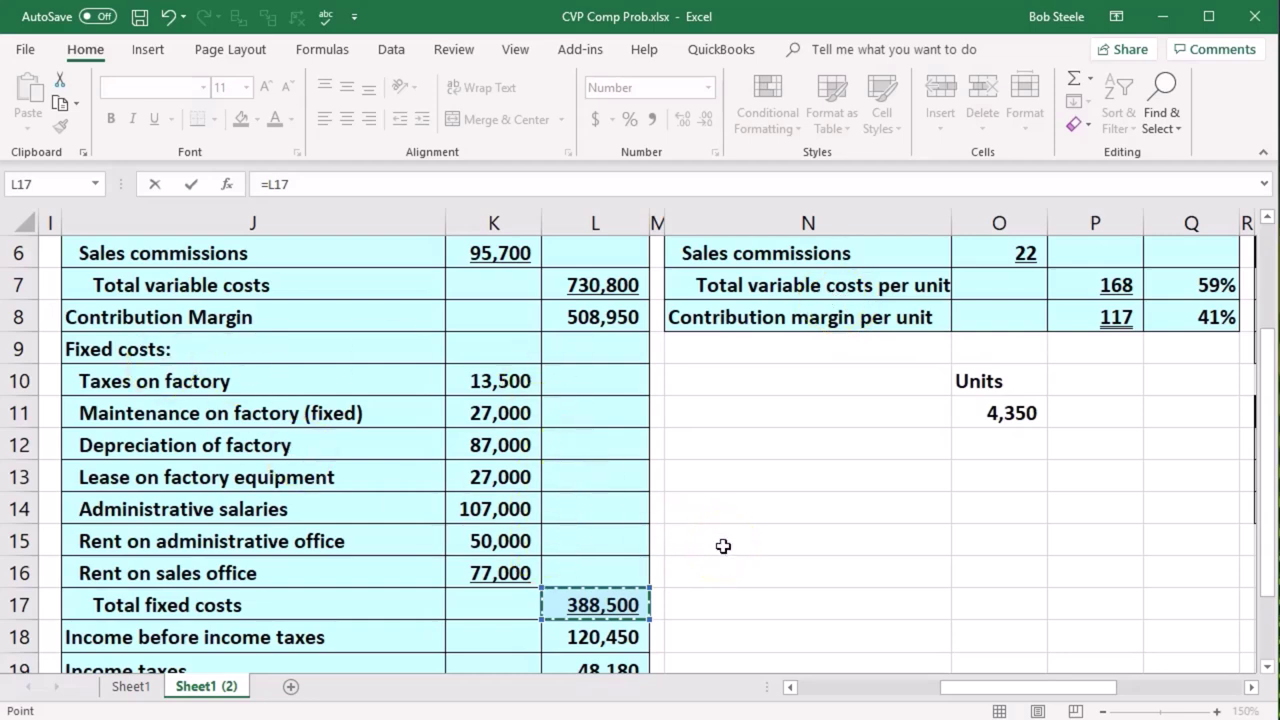
{"action": "key", "text": "shift+Return"}
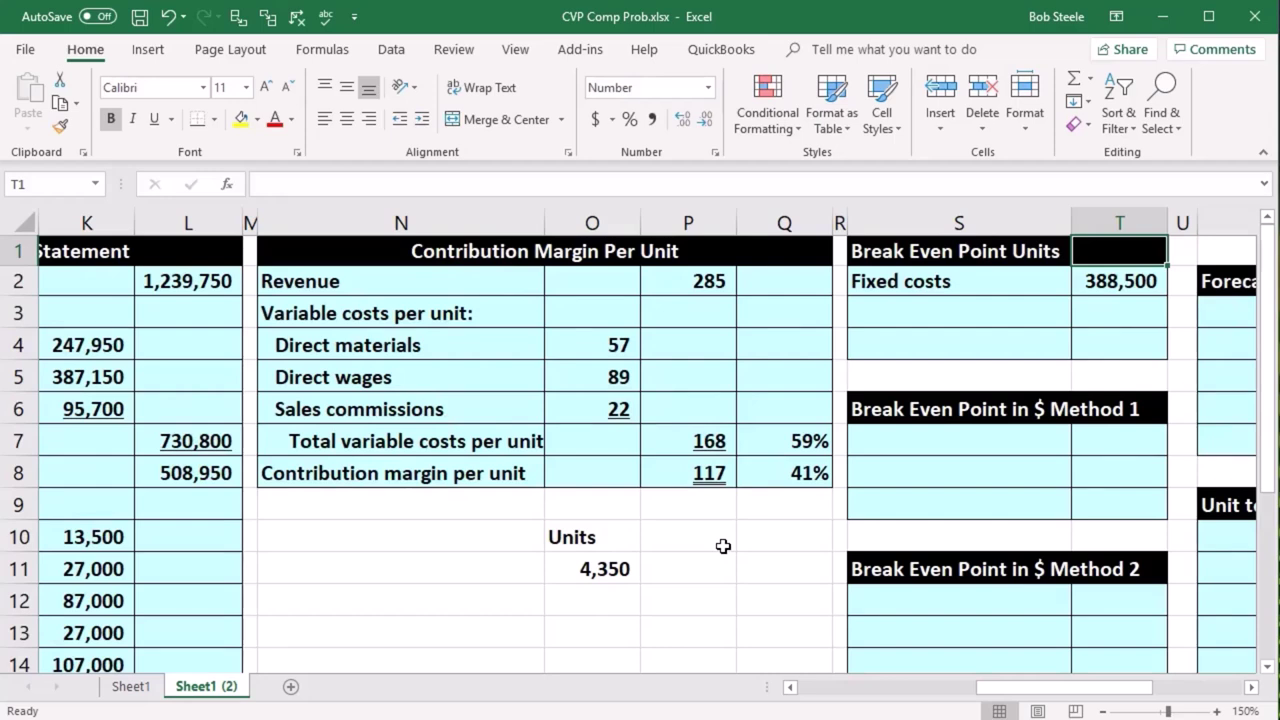
- Link S3 to the "Contribution margin per unit" label in N8 and widen column S to fit the text
{"action": "left_click", "coordinate": [400, 473]}
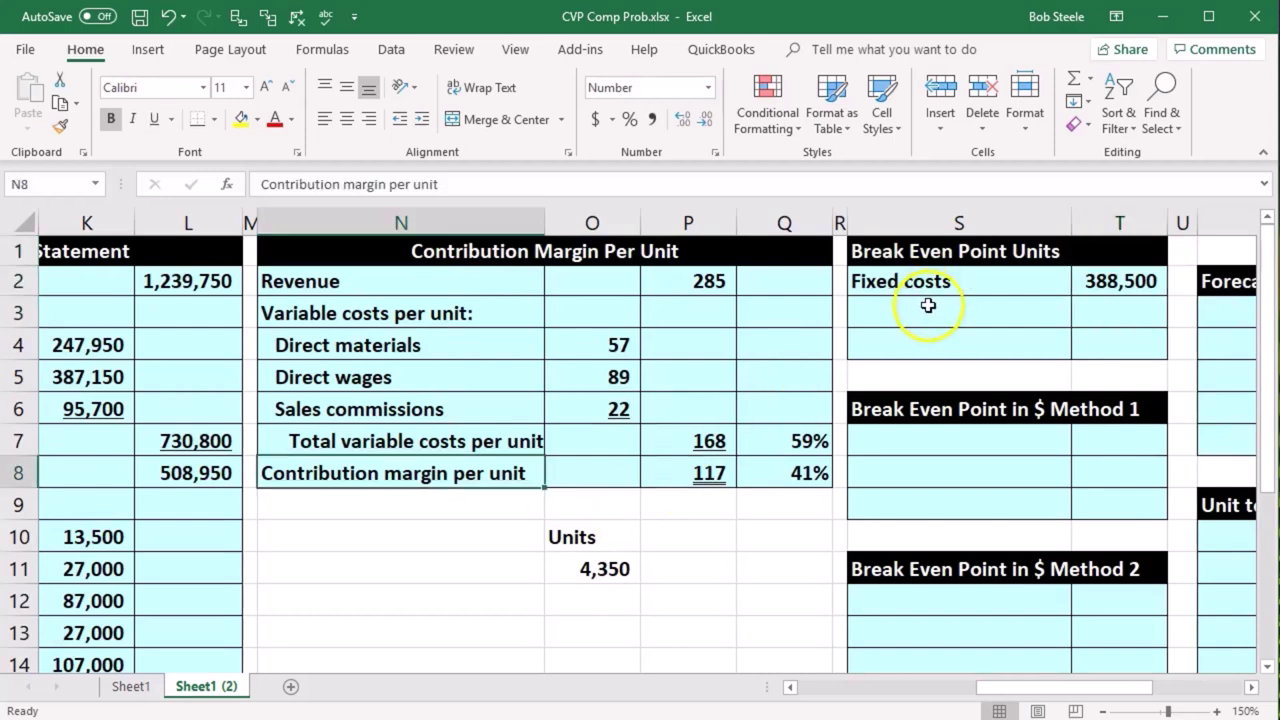
{"action": "left_click", "coordinate": [928, 307]}
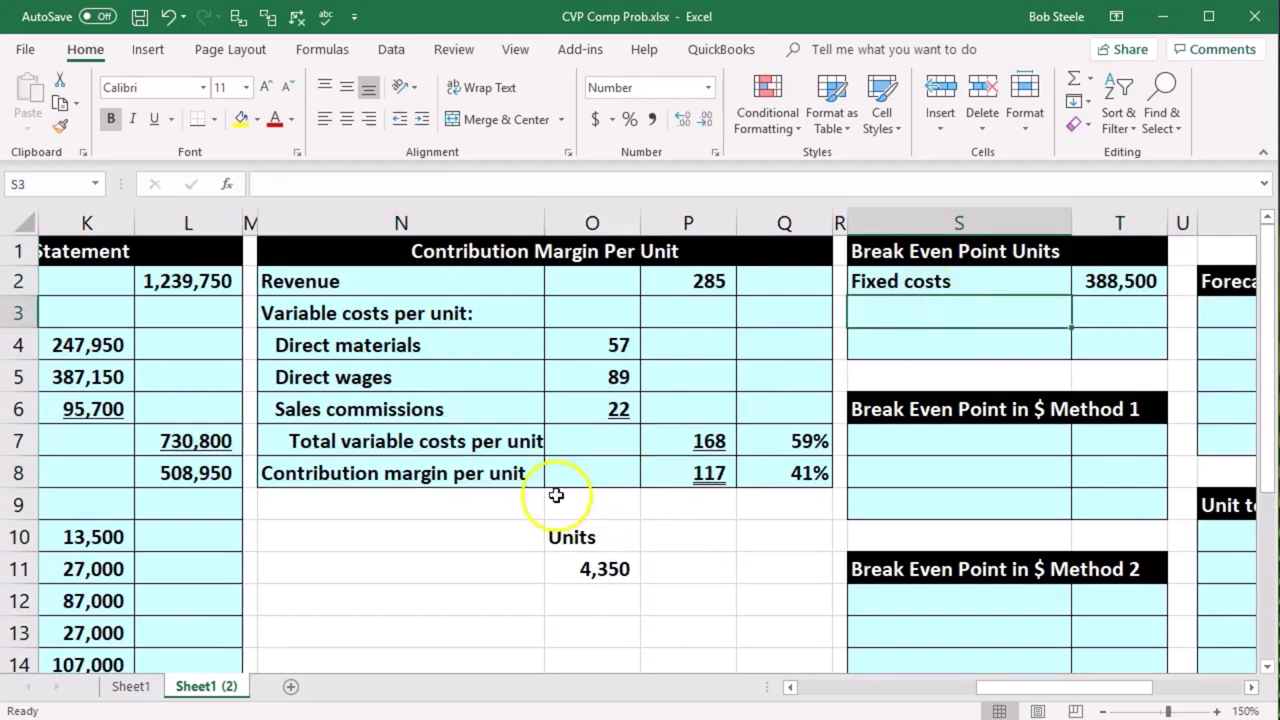
{"action": "type", "text": "="}
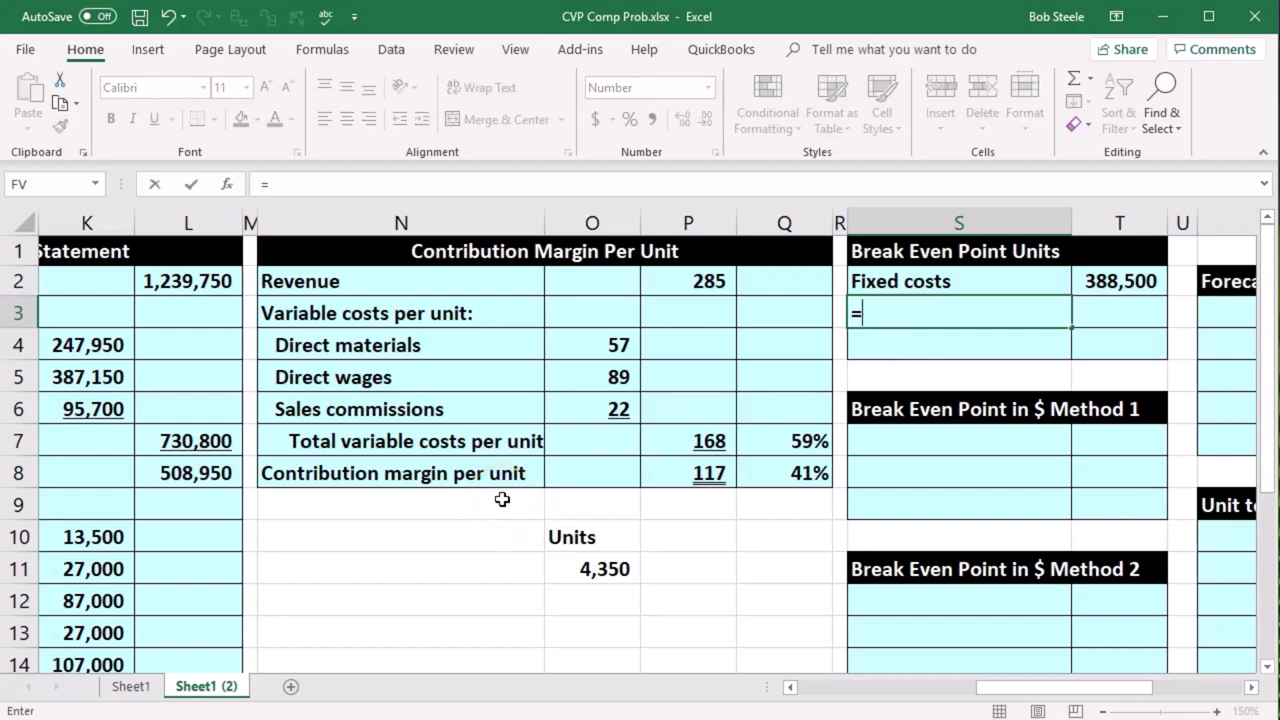
{"action": "left_click", "coordinate": [445, 473]}
{"action": "key", "text": "Return"}
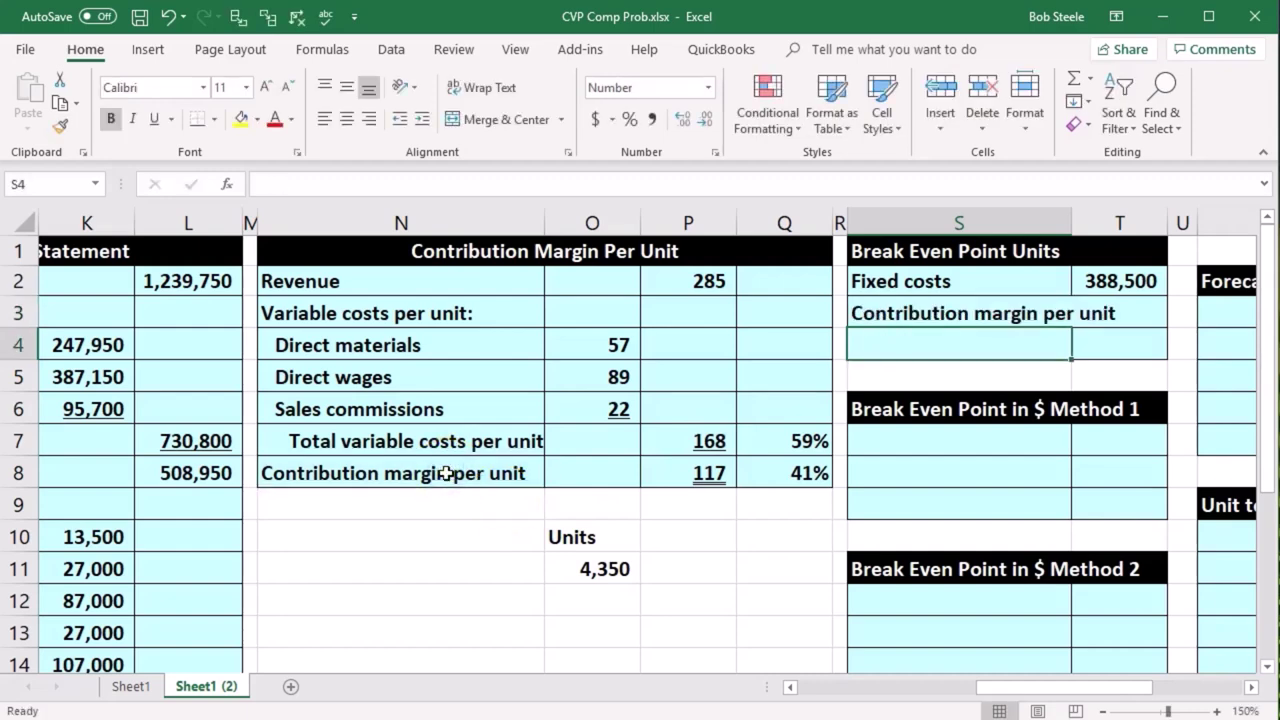
{"action": "left_click_drag", "start_coordinate": [1071, 222], "coordinate": [1125, 220]}
- Link T3 to the contribution margin per unit amount in P8
{"action": "left_click", "coordinate": [1168, 313]}
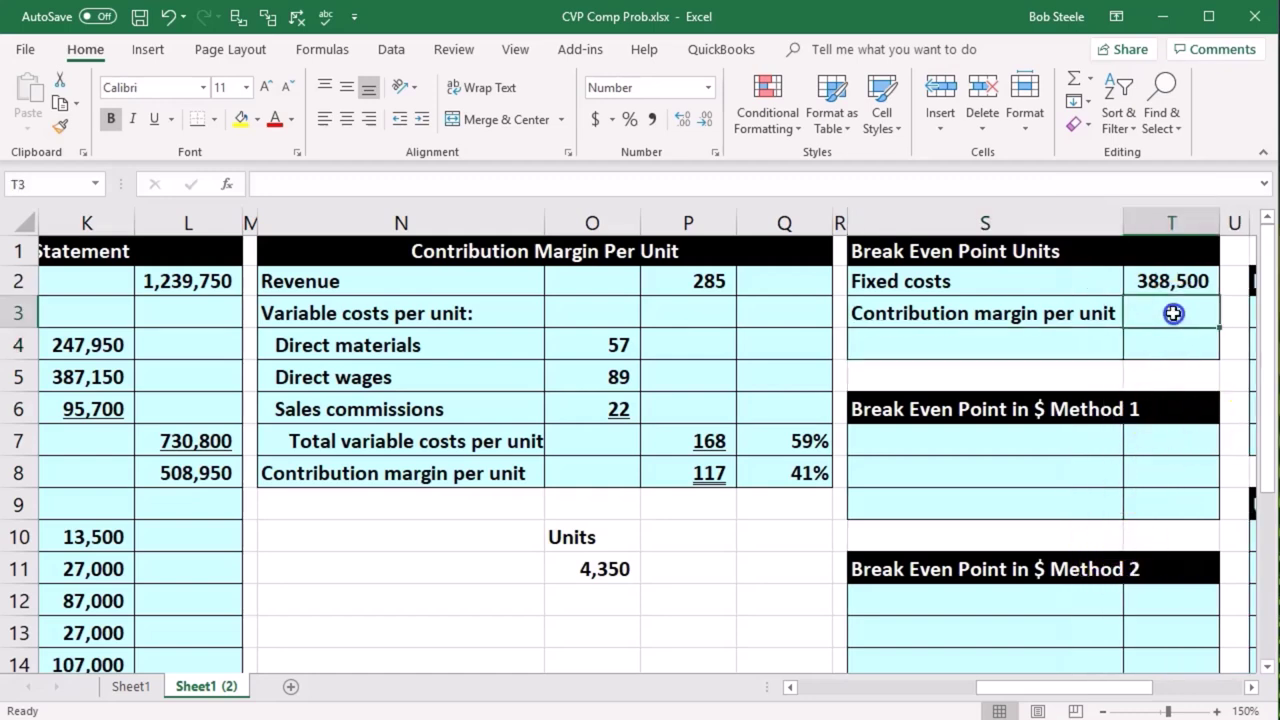
{"action": "type", "text": "="}
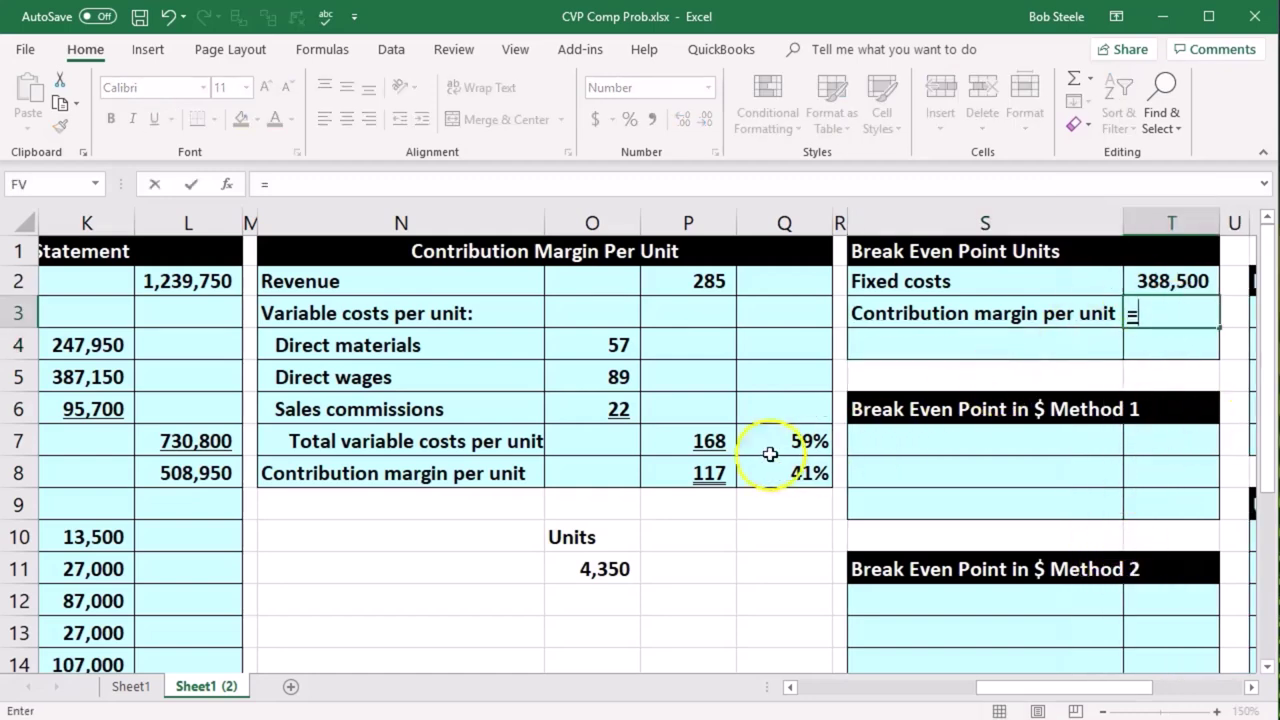
{"action": "left_click", "coordinate": [712, 472]}
{"action": "key", "text": "Return"}
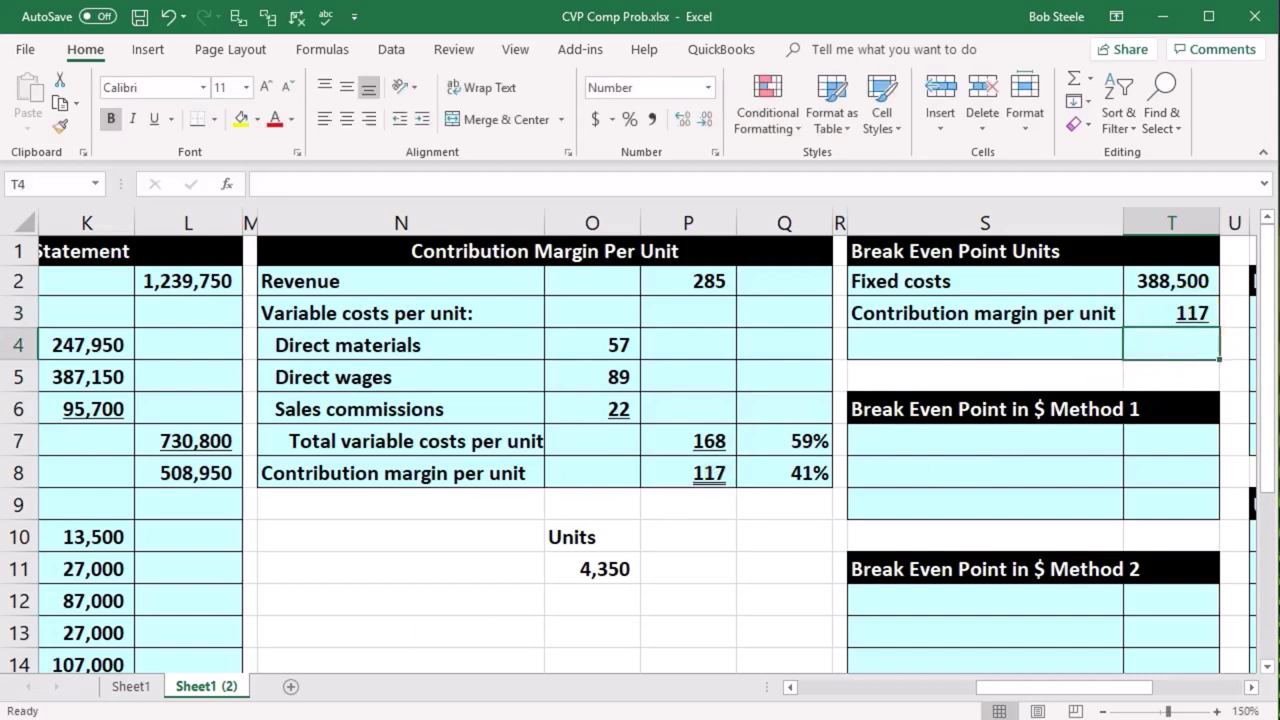
{"action": "left_click", "coordinate": [946, 346]}
{"action": "type", "text": "B"}
{"action": "key", "text": "Return"}
{"action": "key", "text": "shift+Up"}
- Copy the "Break Even Point Units" heading from S1 into S4 without its black heading formatting
{"action": "left_click", "coordinate": [973, 257]}
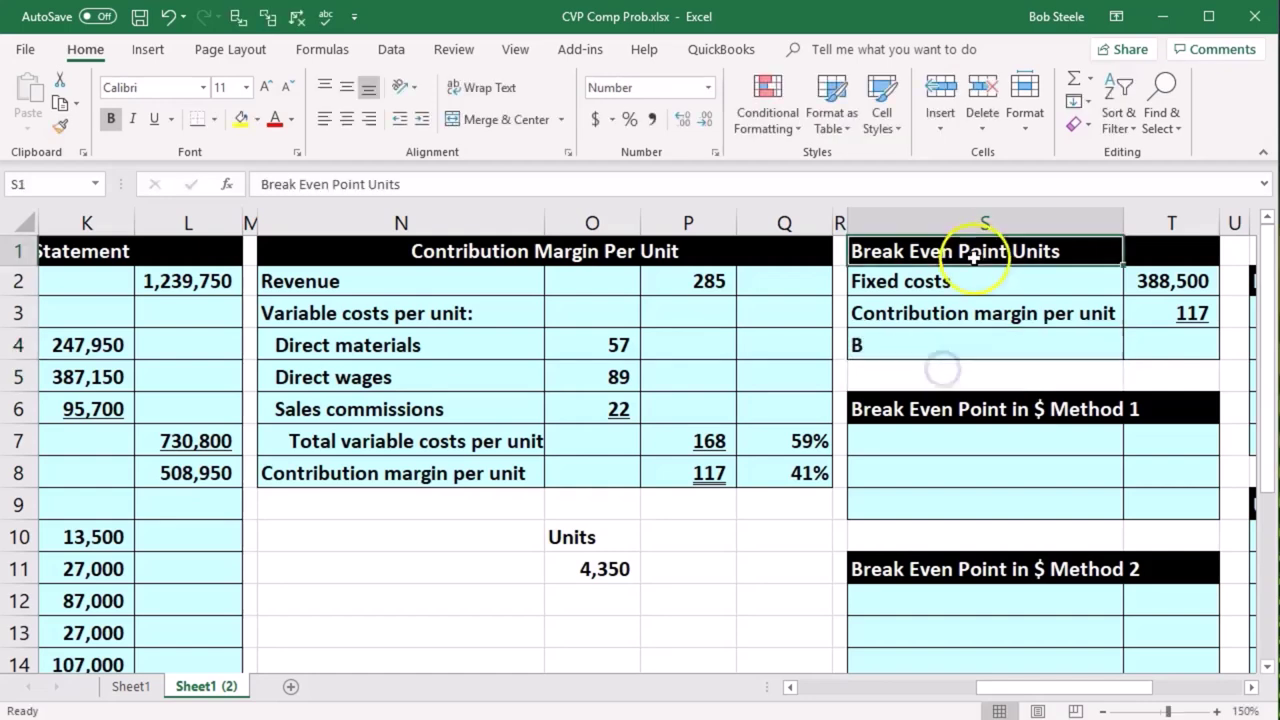
{"action": "key", "text": "ctrl+c"}
{"action": "left_click", "coordinate": [928, 350]}
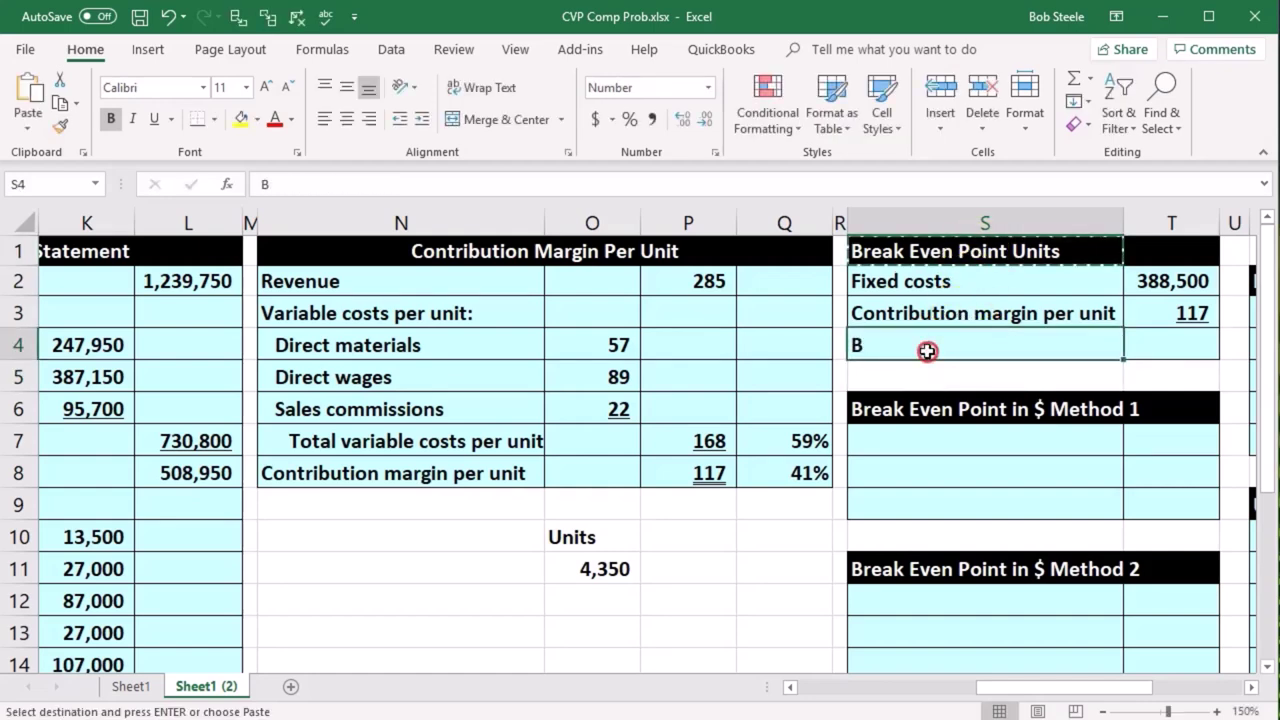
{"action": "right_click", "coordinate": [928, 350]}
{"action": "left_click", "coordinate": [1005, 440]}
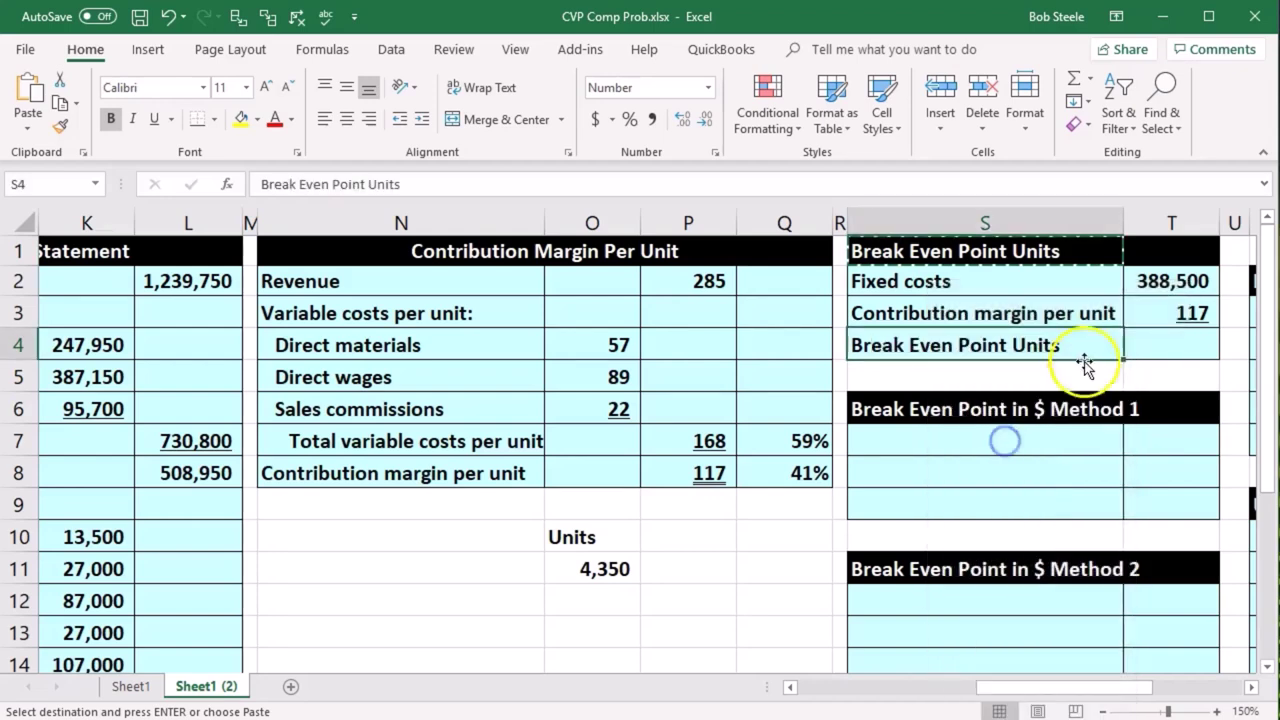
- Calculate the break-even units in T4 by dividing fixed costs by contribution margin per unit with =T2/T3
{"action": "left_click", "coordinate": [1157, 340]}
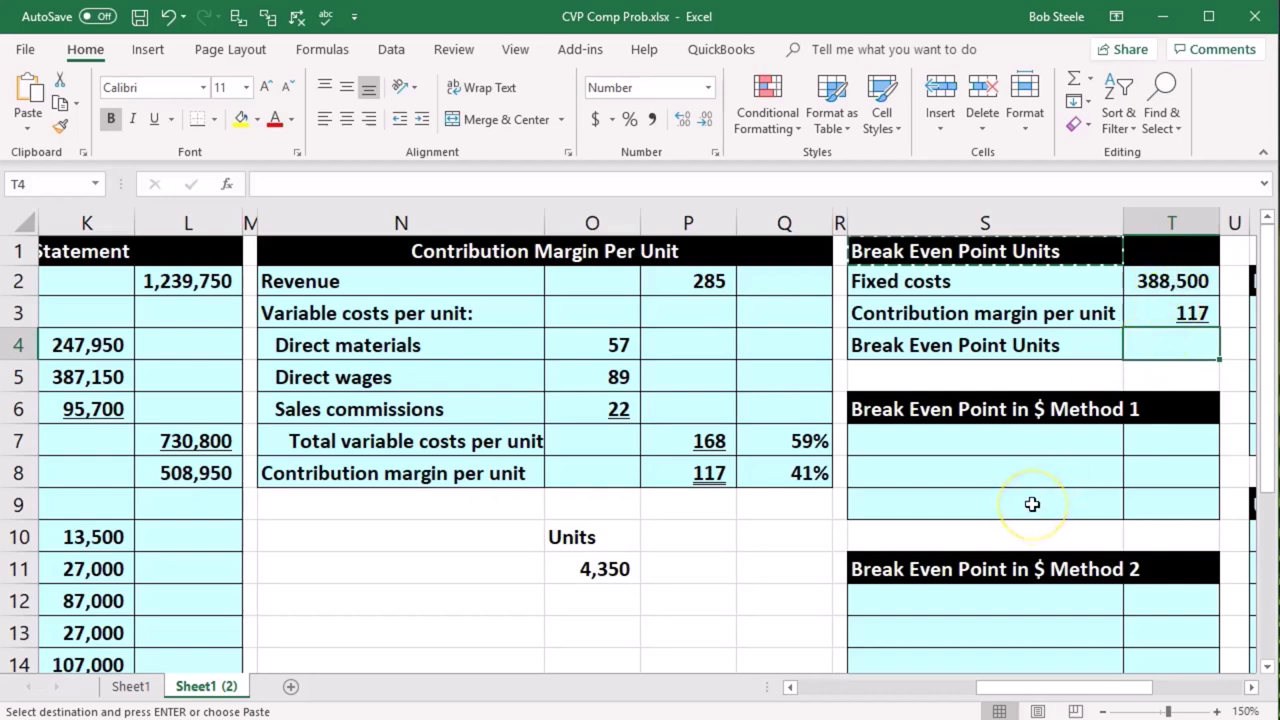
{"action": "type", "text": "="}
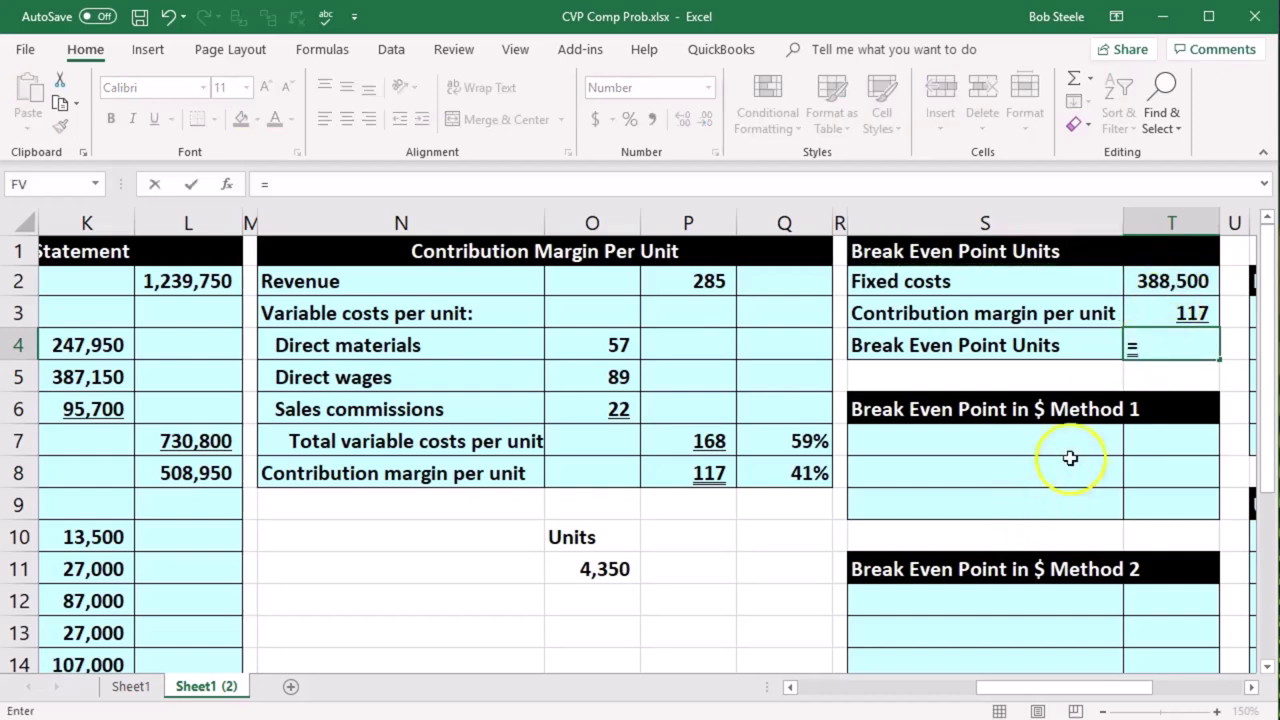
{"action": "left_click", "coordinate": [1150, 280]}
{"action": "type", "text": "/"}
{"action": "left_click", "coordinate": [1166, 306]}
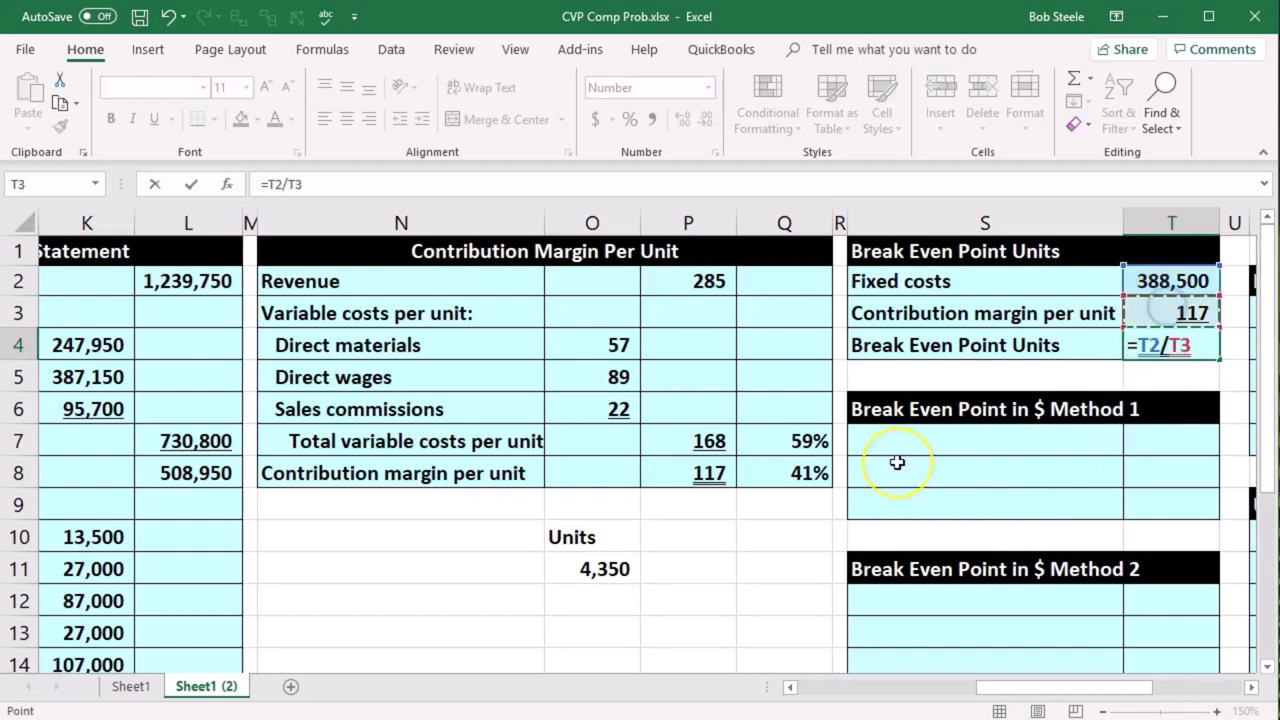
{"action": "key", "text": "Return"}
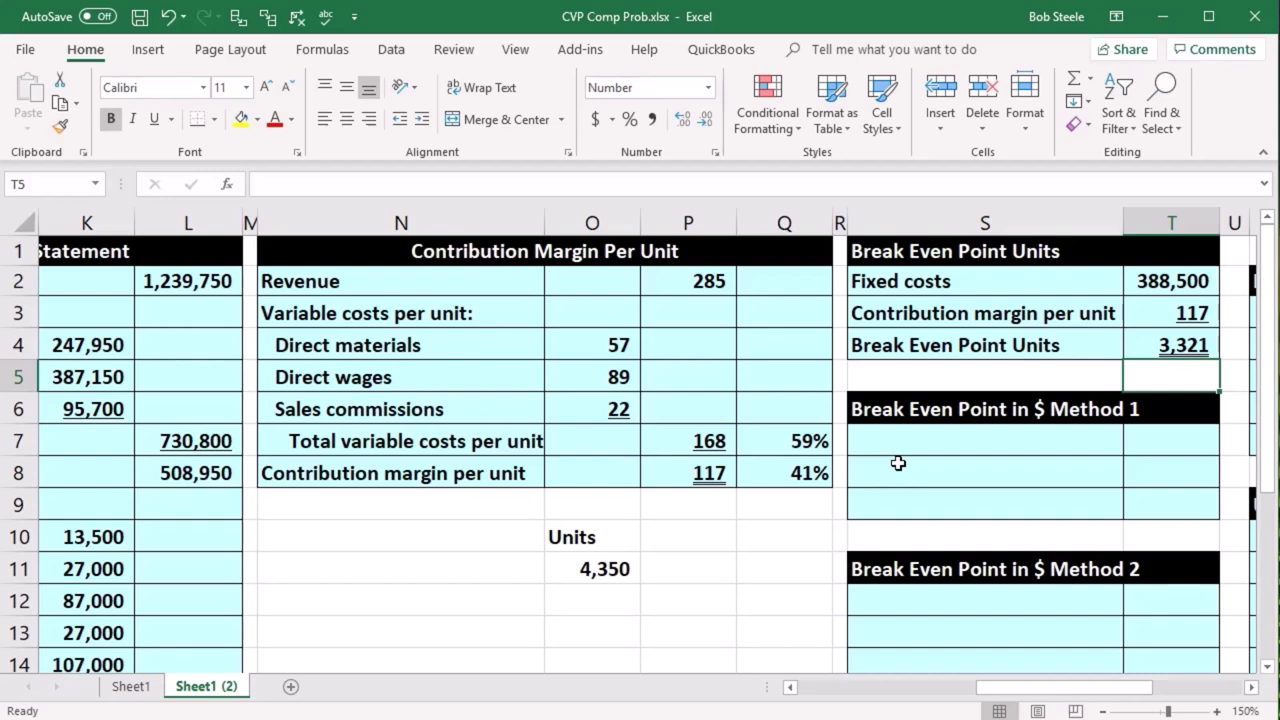
- Check the break-even unit formulas in T2:T4 against the listed fixed costs and per-unit margins, ending at S7 under Break Even Point in $ Method 1
{"action": "left_click", "coordinate": [1164, 325]}
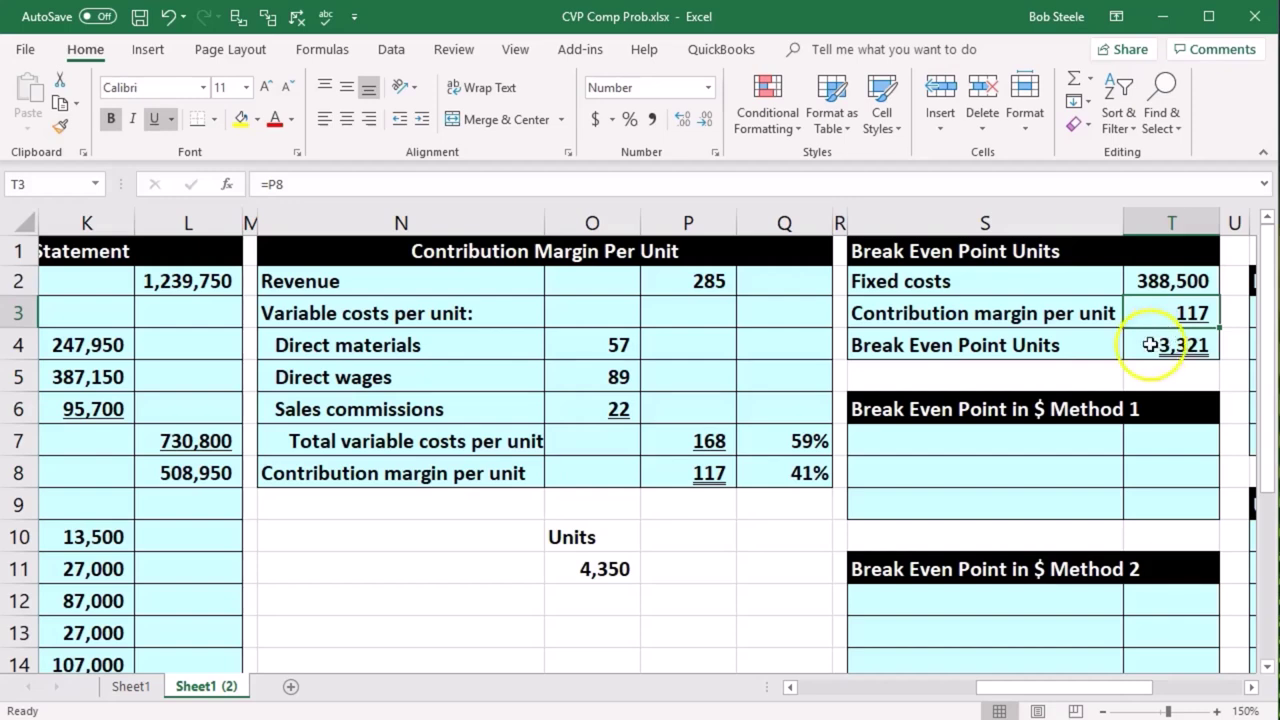
{"action": "left_click", "coordinate": [1157, 344]}
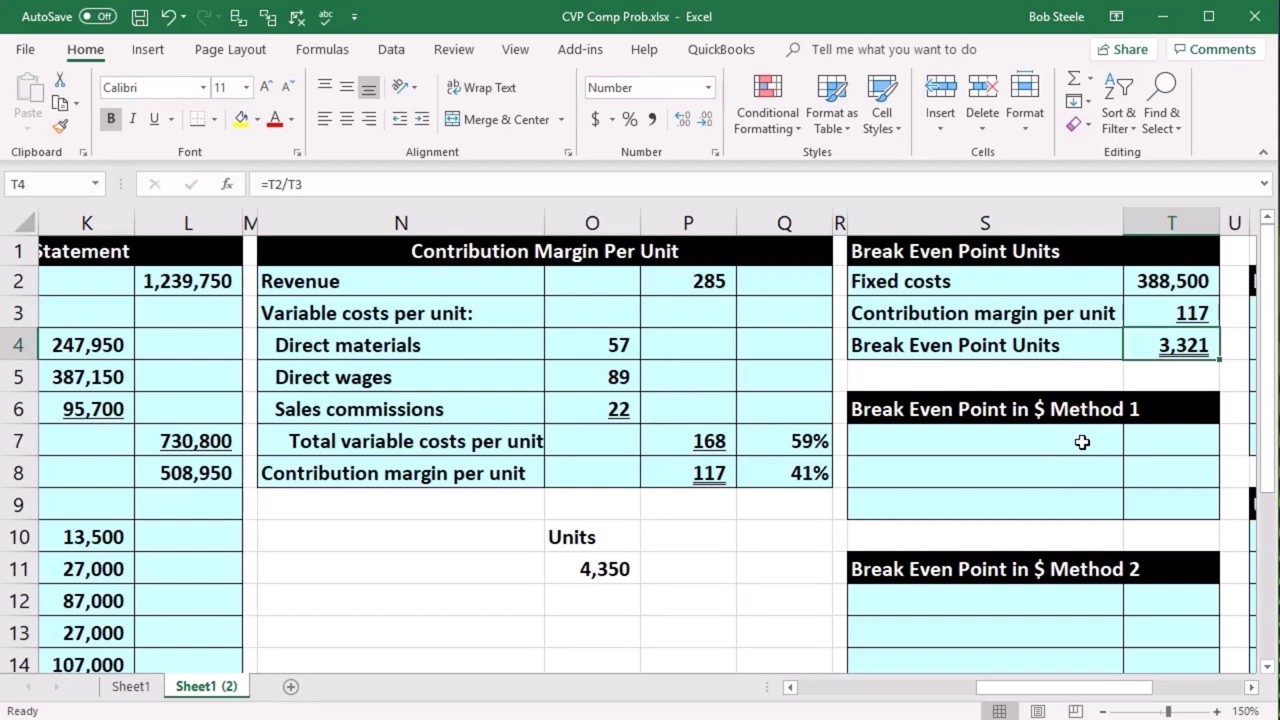
{"action": "left_click", "coordinate": [1134, 285]}
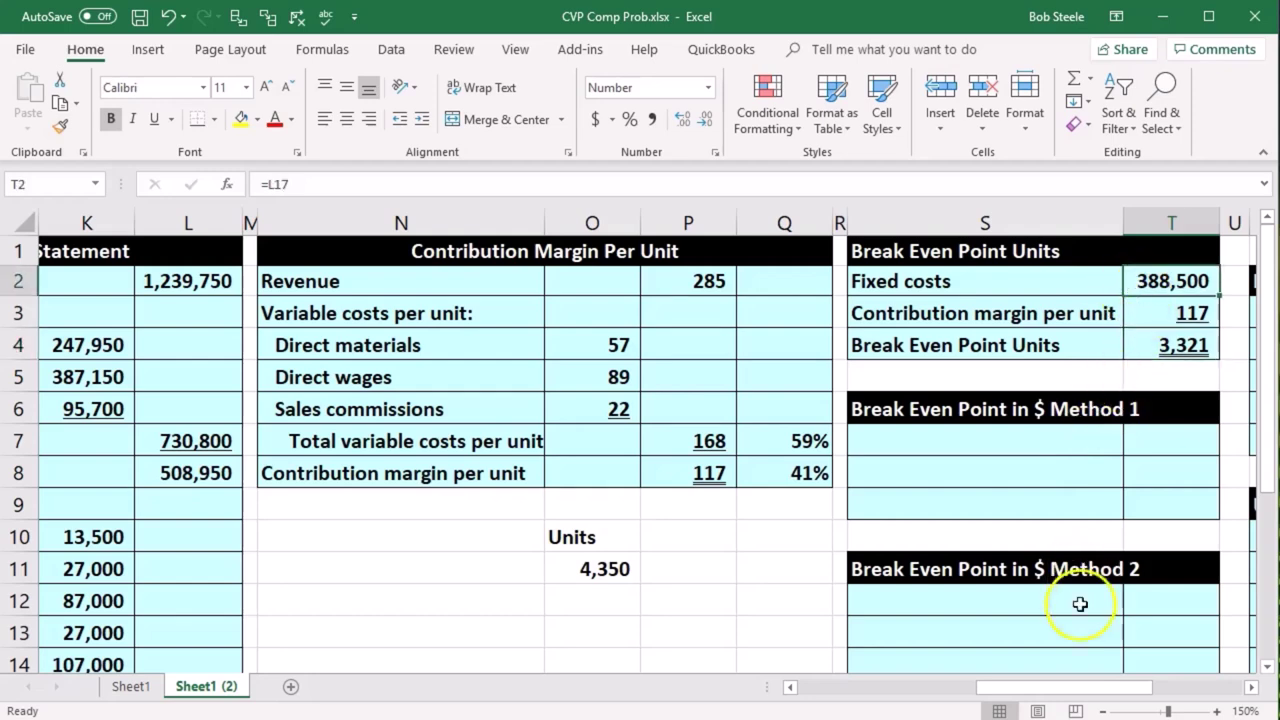
{"action": "left_click_drag", "start_coordinate": [1057, 686], "coordinate": [1015, 690]}
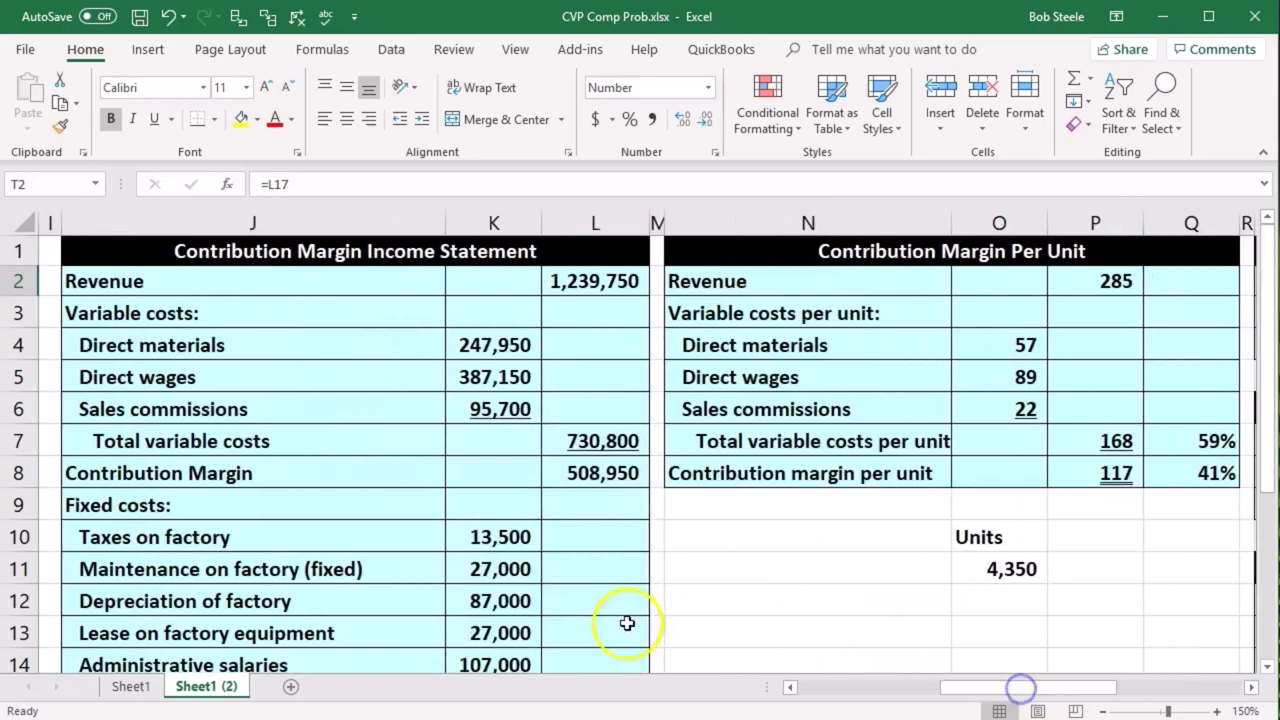
{"action": "left_click", "coordinate": [345, 571]}
{"action": "scroll", "coordinate": [351, 571], "scroll_direction": "down", "scroll_amount": 1}
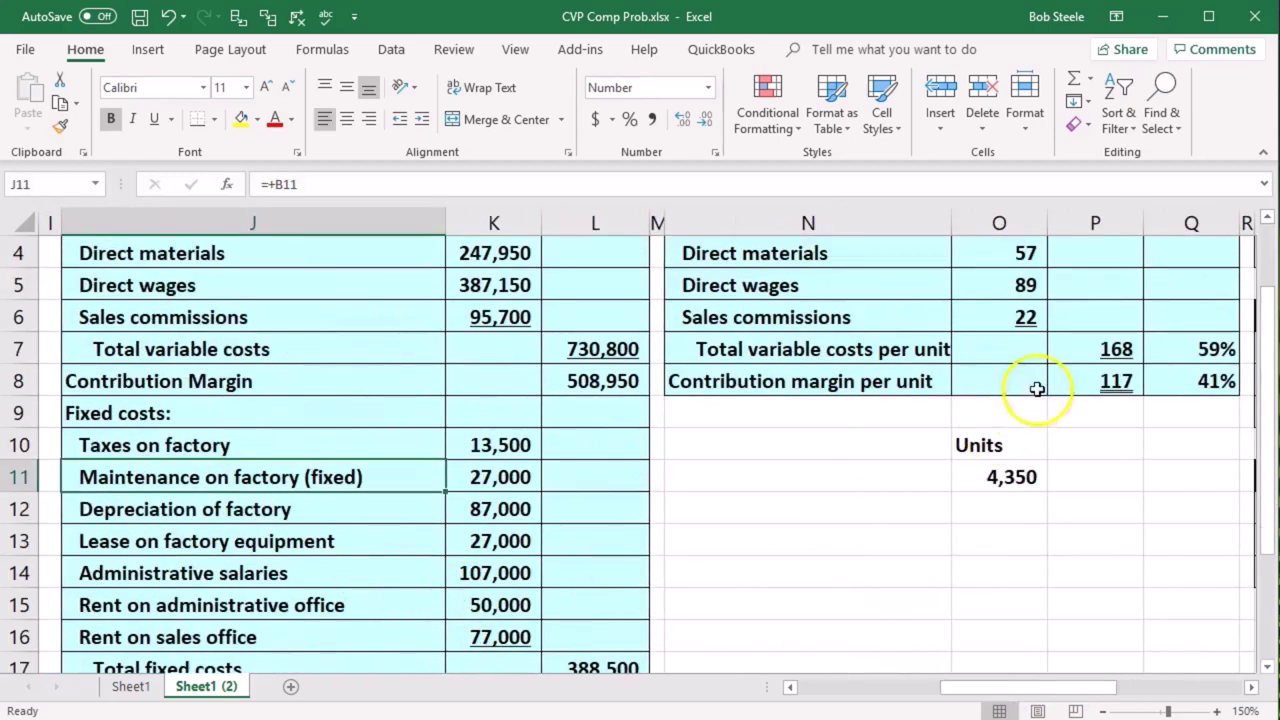
{"action": "left_click", "coordinate": [1090, 325]}
{"action": "key", "text": "Right"}
{"action": "key", "text": "Right"}
{"action": "key", "text": "Right"}
{"action": "key", "text": "Right"}
{"action": "key", "text": "Right"}
{"action": "key", "text": "Right"}
{"action": "key", "text": "Right"}
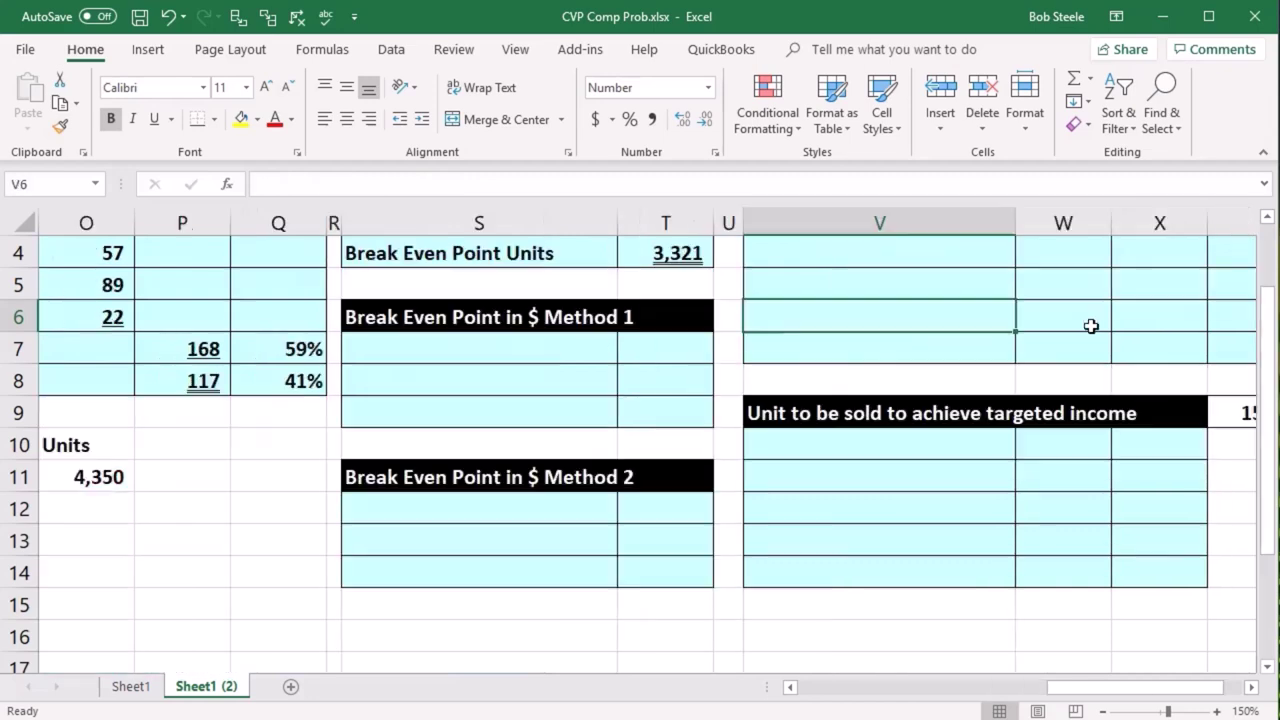
{"action": "scroll", "coordinate": [976, 442], "scroll_direction": "up", "scroll_amount": 1}
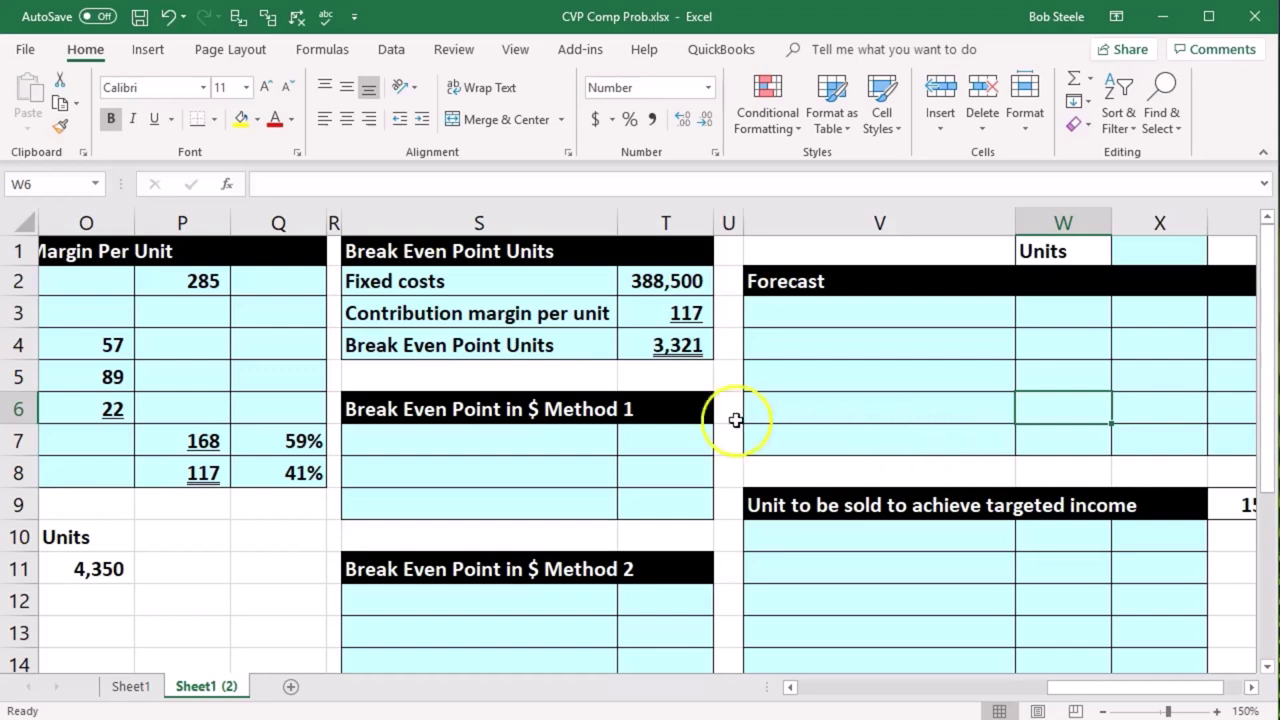
{"action": "left_click", "coordinate": [668, 338]}
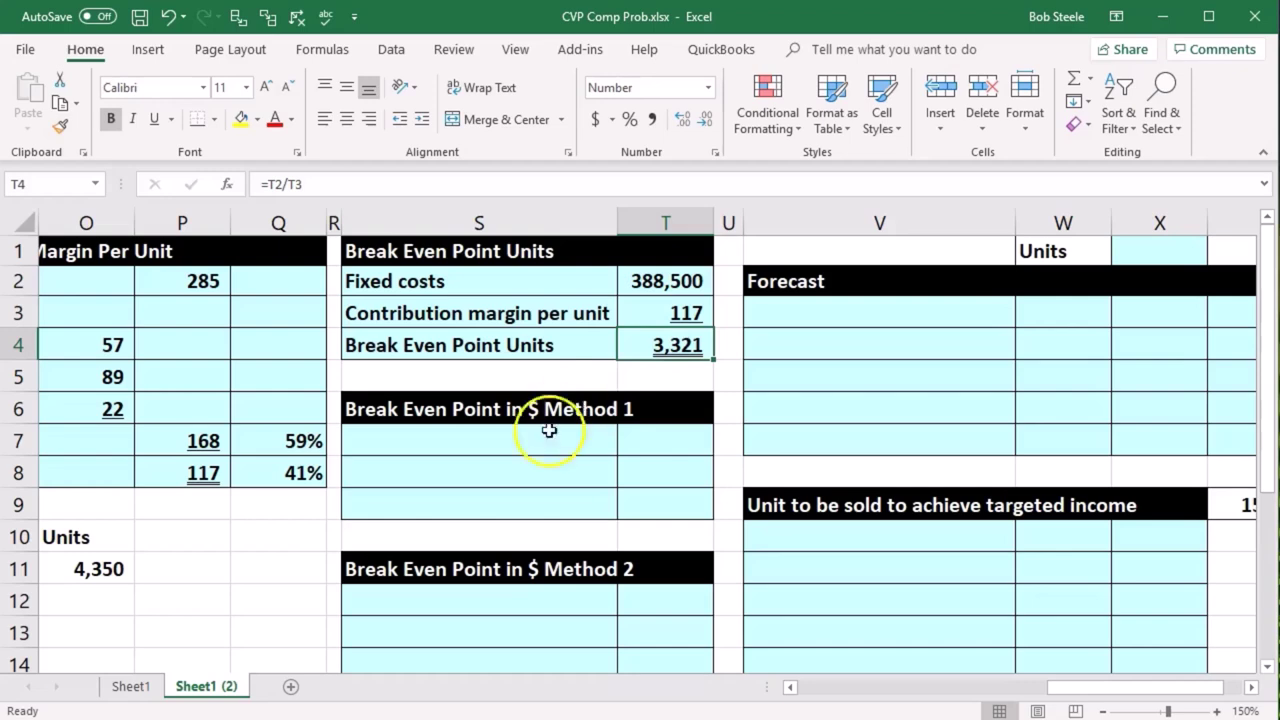
{"action": "left_click", "coordinate": [484, 440]}
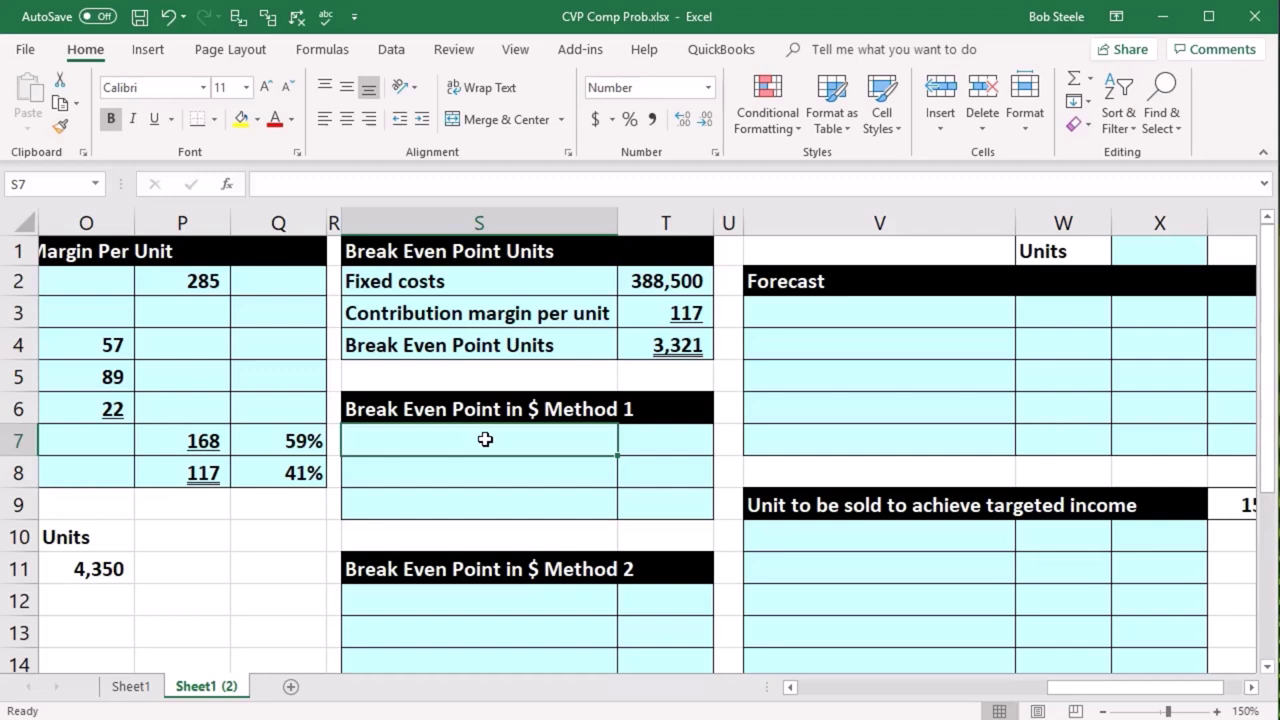
- Link S7 and T7 under Break Even Point in $ Method 1 to the break-even units label and amount in S4 and T4
{"action": "type", "text": "="}
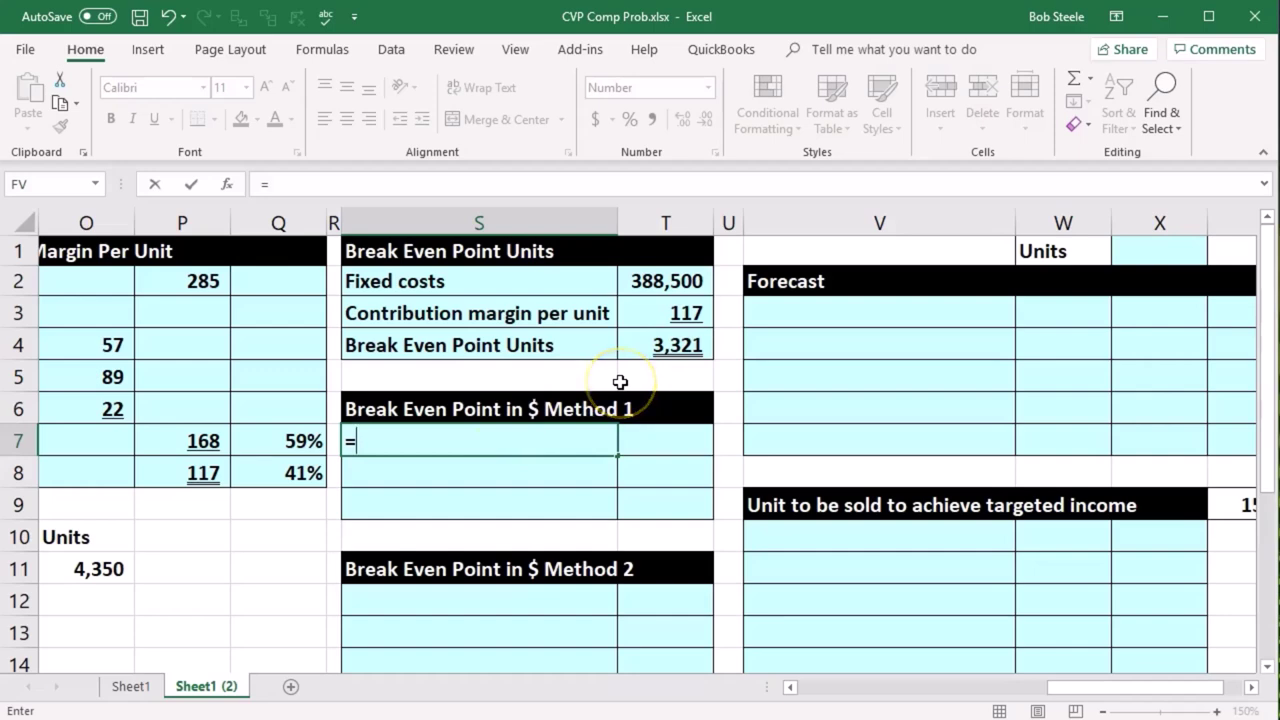
{"action": "key", "text": "Up"}
{"action": "key", "text": "Up"}
{"action": "key", "text": "Up"}
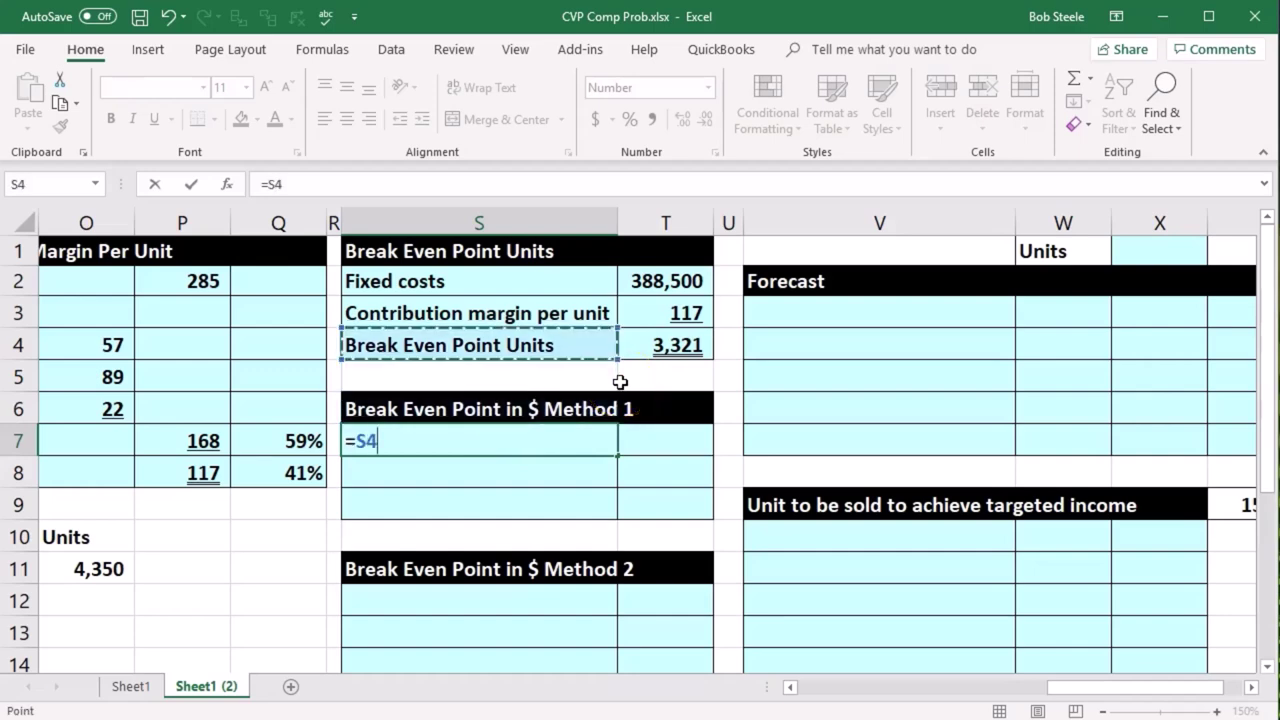
{"action": "key", "text": "Tab"}
{"action": "type", "text": "="}
{"action": "key", "text": "Up"}
{"action": "key", "text": "Up"}
{"action": "key", "text": "Up"}
{"action": "key", "text": "Return"}
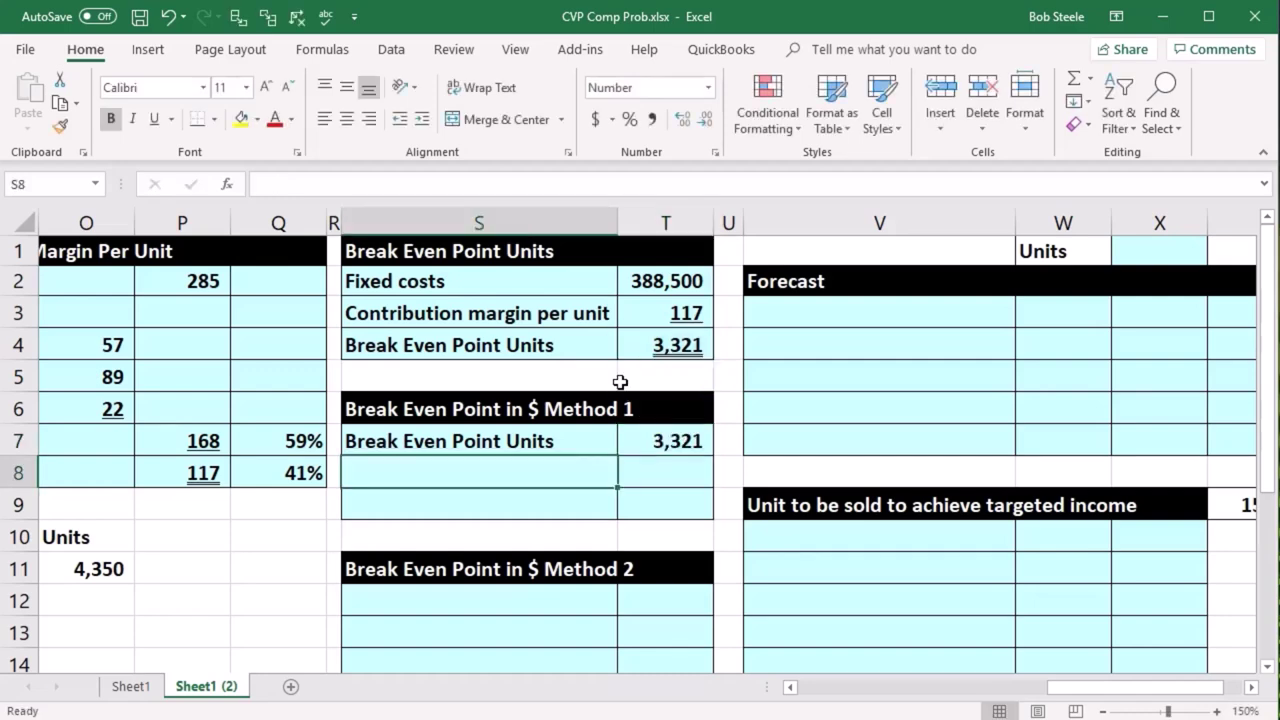
- Label S8 as "Sales price per unit" under Break Even Point in $ Method 1
{"action": "type", "text": "Sales"}
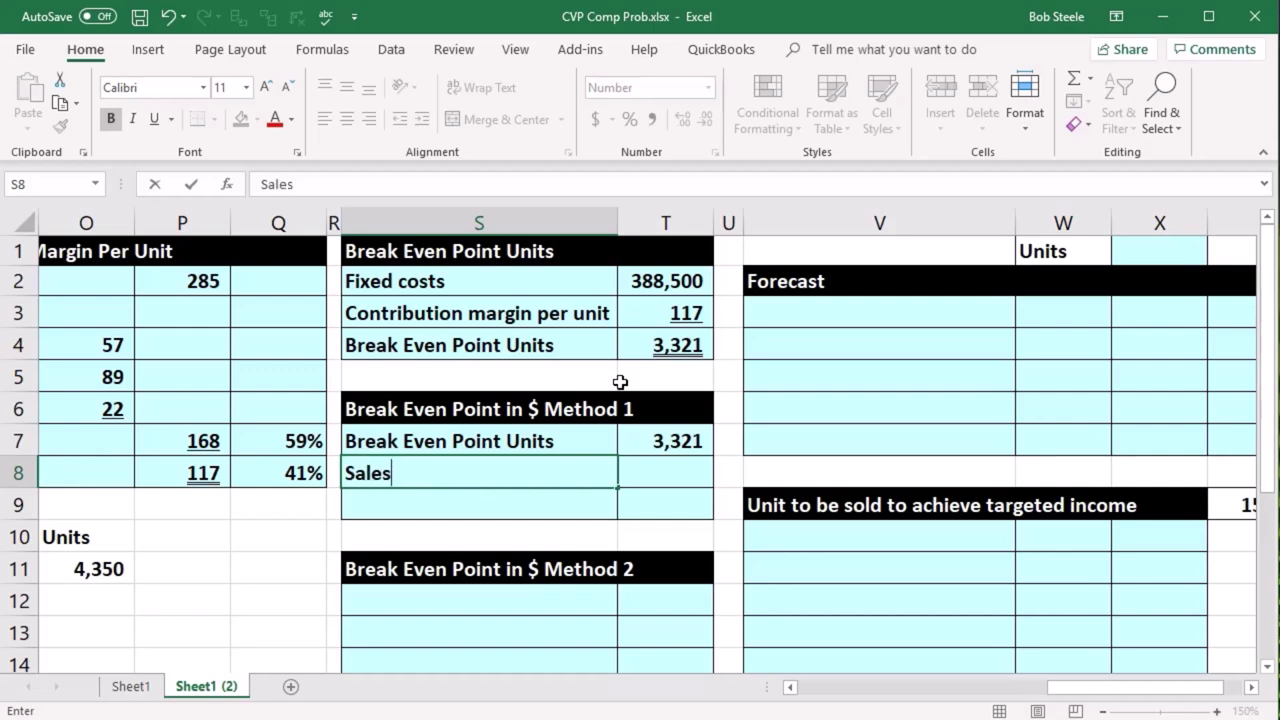
{"action": "type", "text": " price per unit"}
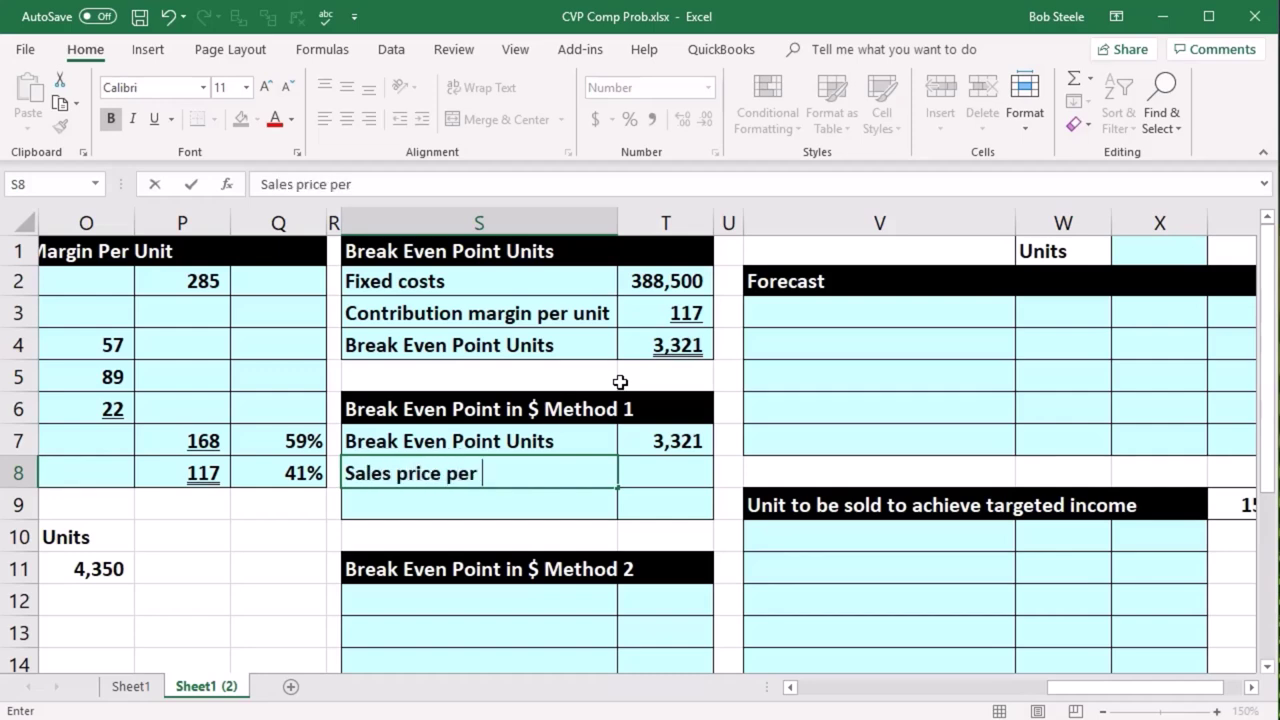
{"action": "key", "text": "Tab"}
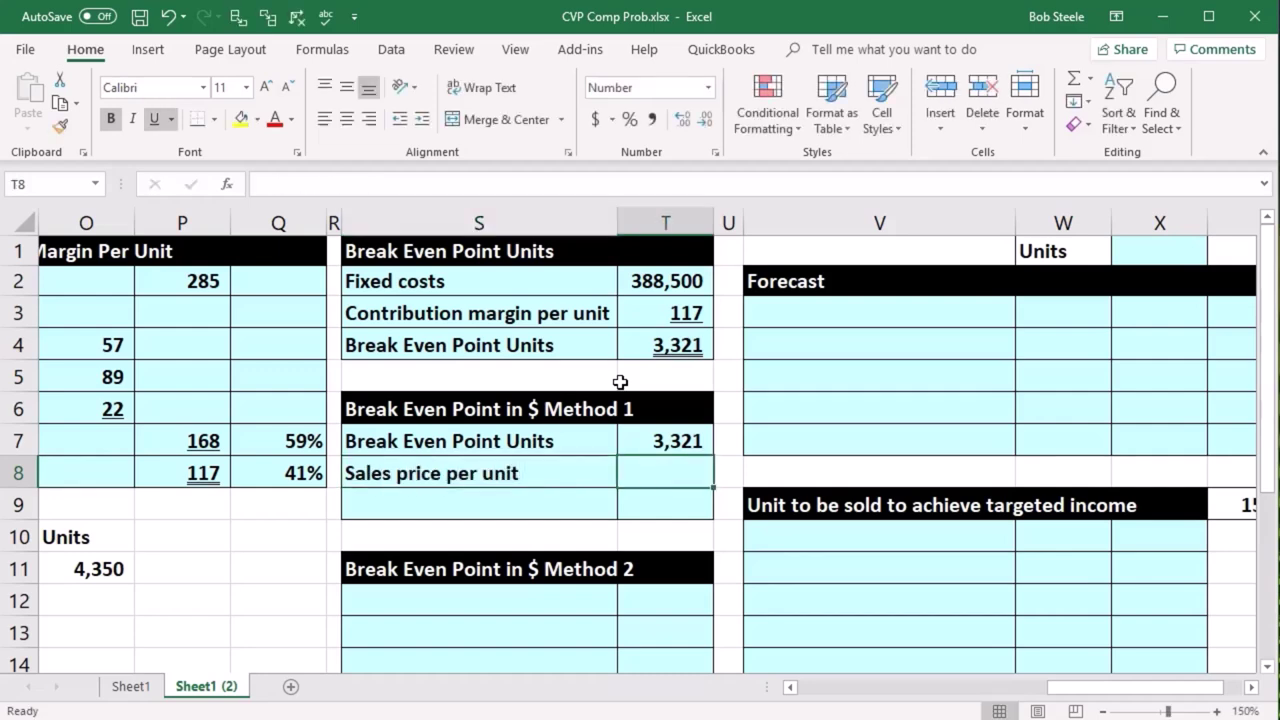
- Link T8 to the per-unit revenue in P2 of the Contribution Margin Per Unit table
{"action": "type", "text": "="}
{"action": "key", "text": "Left"}
{"action": "key", "text": "Left"}
{"action": "key", "text": "Left"}
{"action": "key", "text": "Left"}
{"action": "key", "text": "Left"}
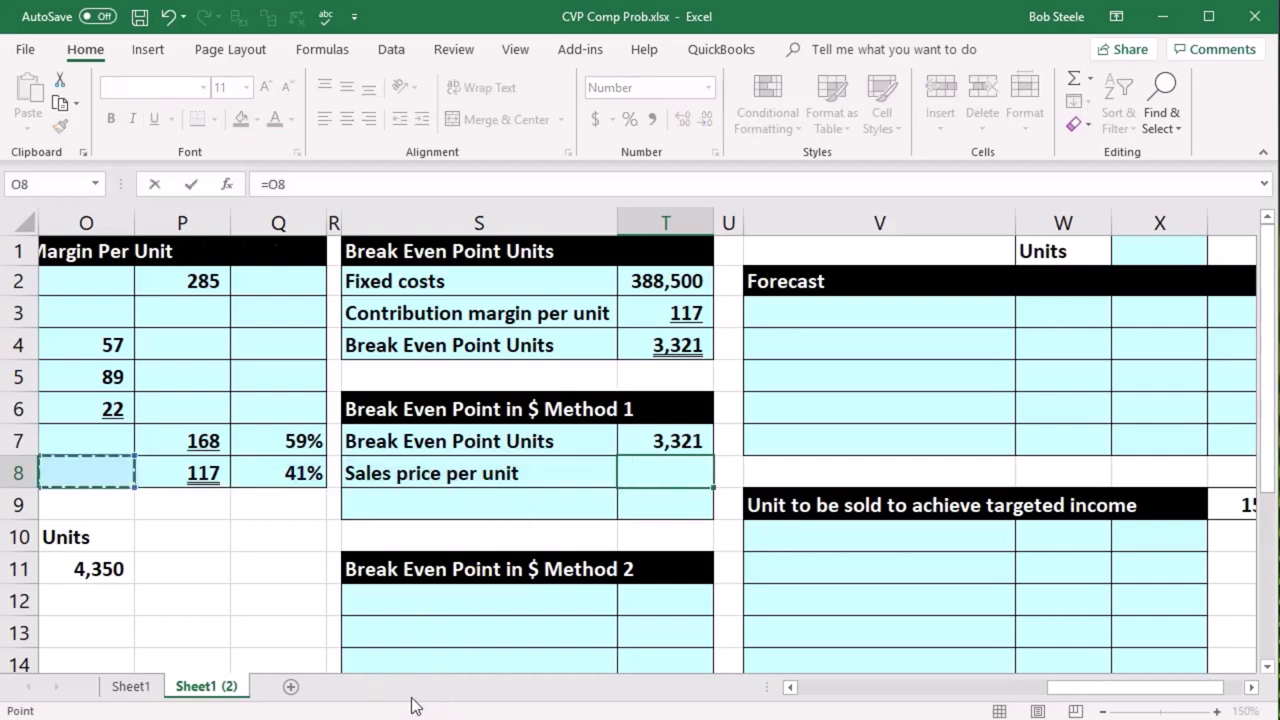
{"action": "key", "text": "Left"}
{"action": "key", "text": "Up"}
{"action": "key", "text": "Up"}
{"action": "key", "text": "Up"}
{"action": "key", "text": "Up"}
{"action": "key", "text": "Up"}
{"action": "key", "text": "Up"}
{"action": "key", "text": "Right"}
{"action": "key", "text": "Right"}
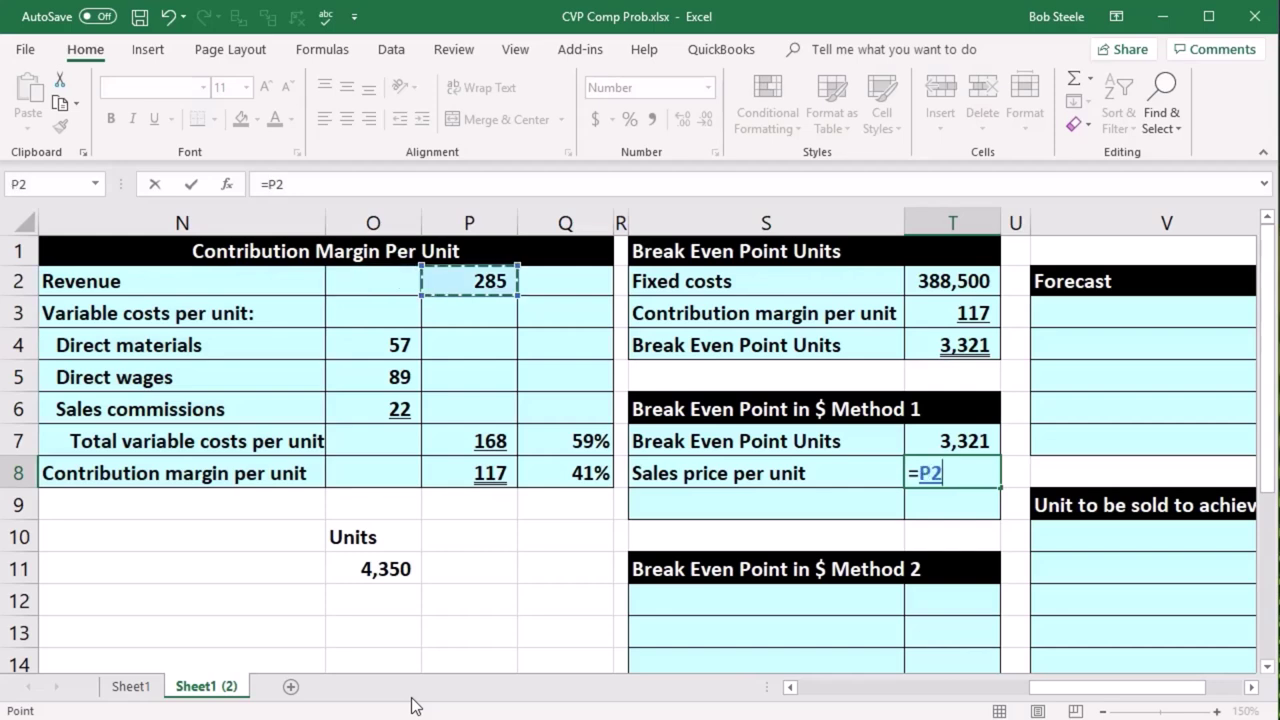
{"action": "key", "text": "Return"}
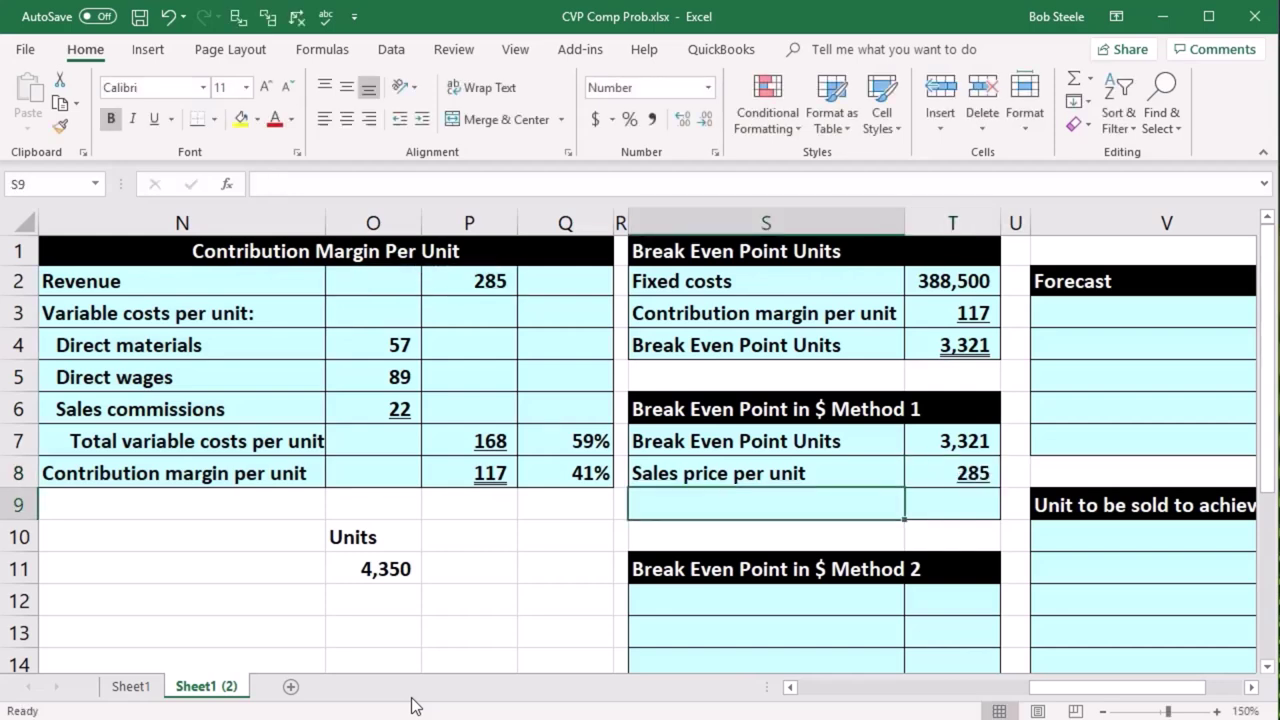
{"action": "type", "text": "Brae"}
{"action": "key", "text": "BackSpace"}
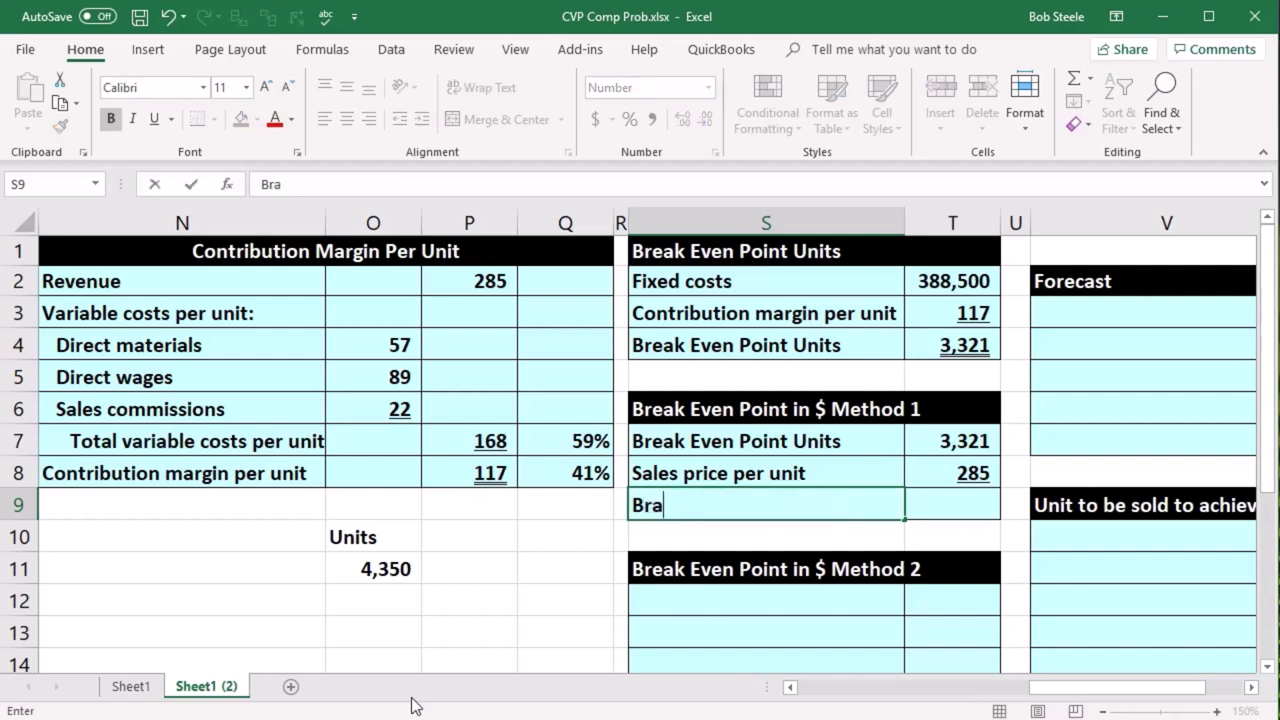
{"action": "key", "text": "Return"}
- Copy the "Break Even Point in $ Method 1" heading from S6 into S9 as values only, without its black formatting
{"action": "left_click", "coordinate": [803, 408]}
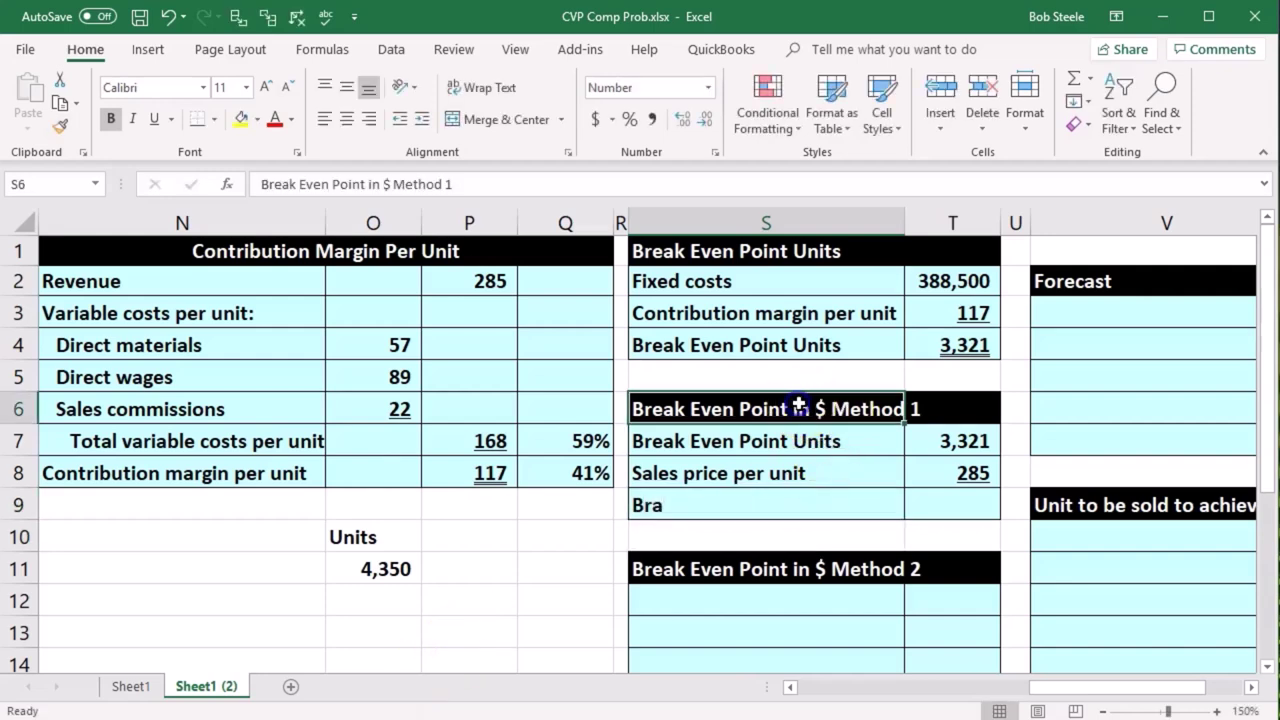
{"action": "key", "text": "ctrl+c"}
{"action": "left_click", "coordinate": [748, 506]}
{"action": "right_click", "coordinate": [748, 506]}
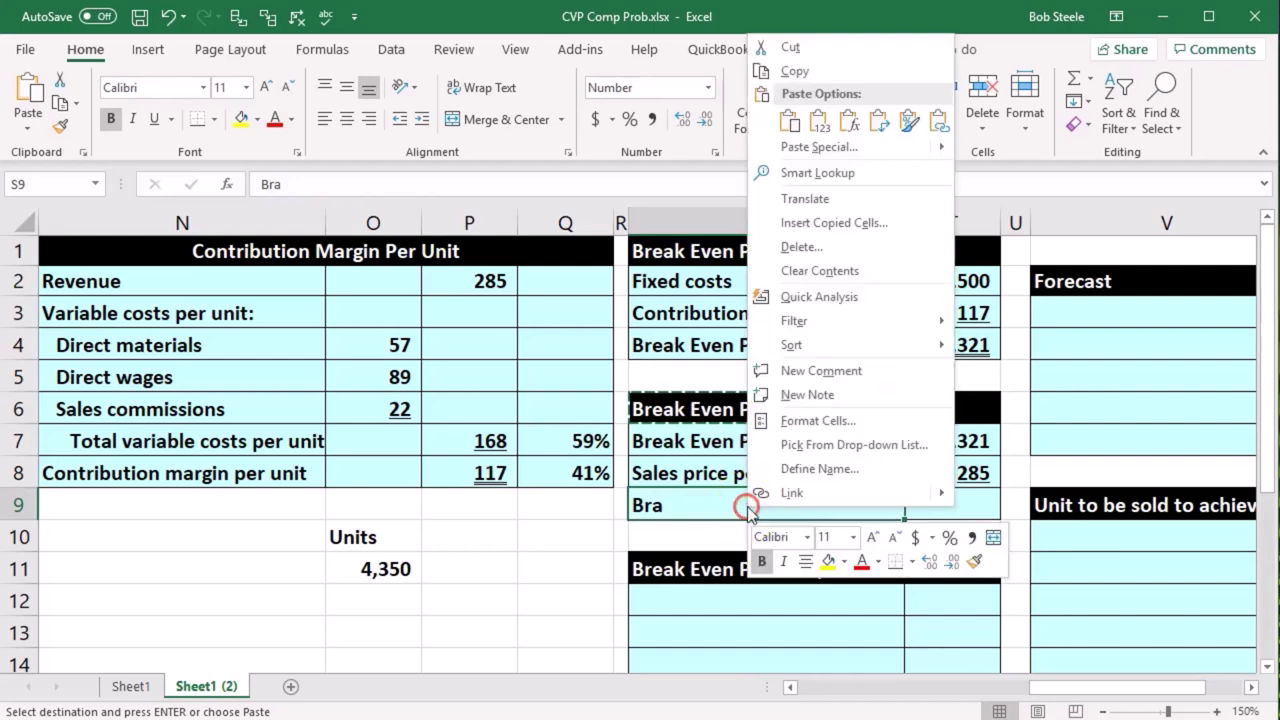
{"action": "left_click", "coordinate": [818, 120]}
- Shorten the label in S9 to "Break Even Point in $" by removing the method wording
{"action": "double_click", "coordinate": [828, 503]}
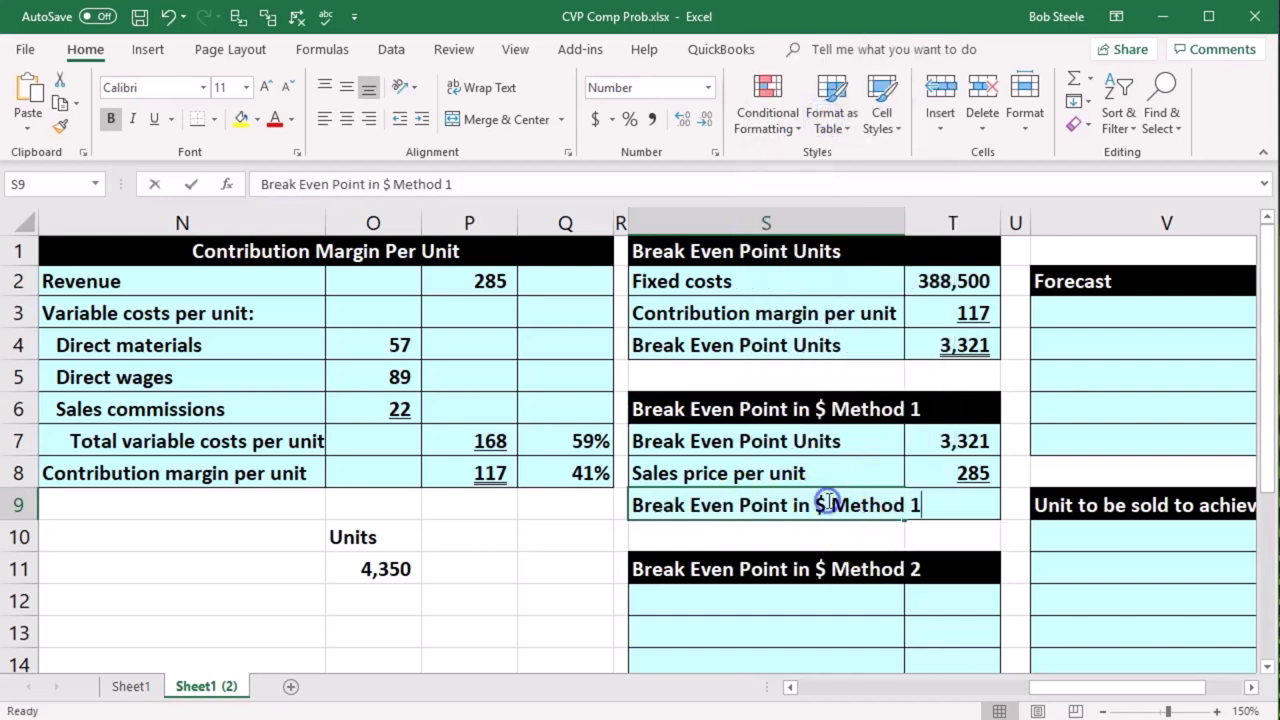
{"action": "left_click_drag", "start_coordinate": [797, 506], "coordinate": [1106, 506]}
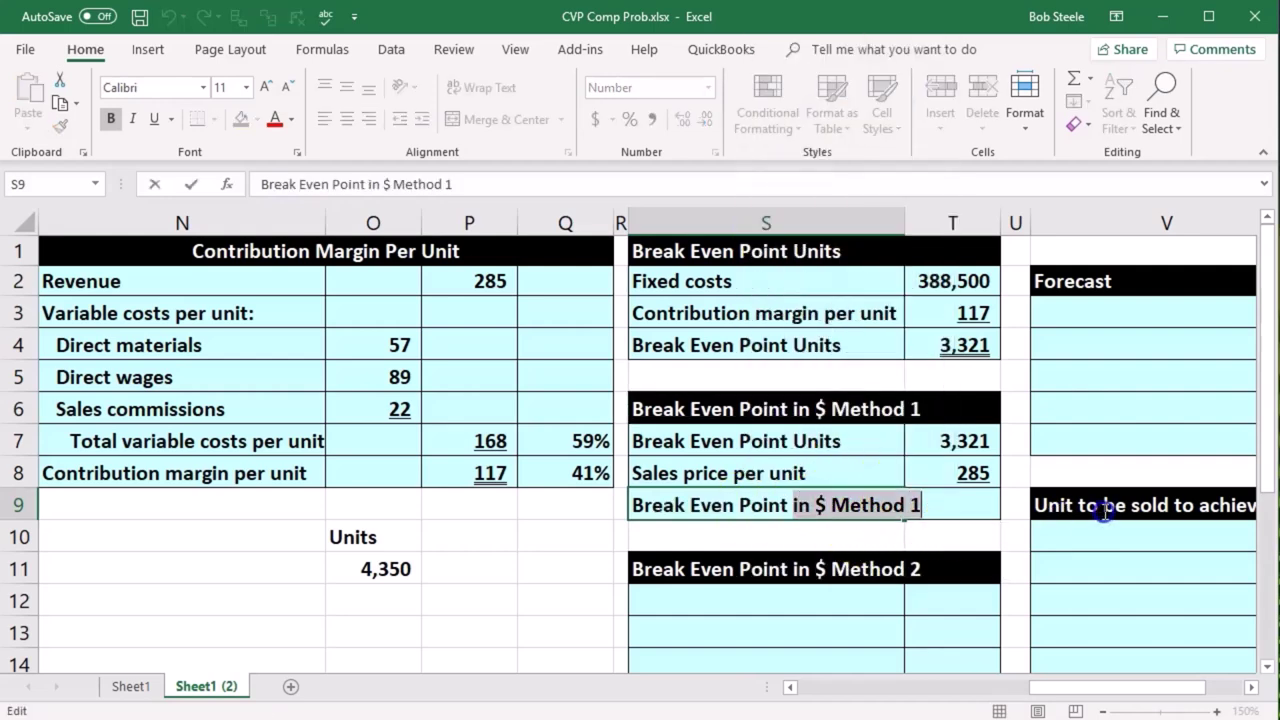
{"action": "left_click", "coordinate": [826, 540]}
{"action": "left_click", "coordinate": [837, 503]}
{"action": "double_click", "coordinate": [829, 503]}
{"action": "left_click_drag", "start_coordinate": [830, 505], "coordinate": [921, 505]}
{"action": "key", "text": "Delete"}
{"action": "key", "text": "Tab"}
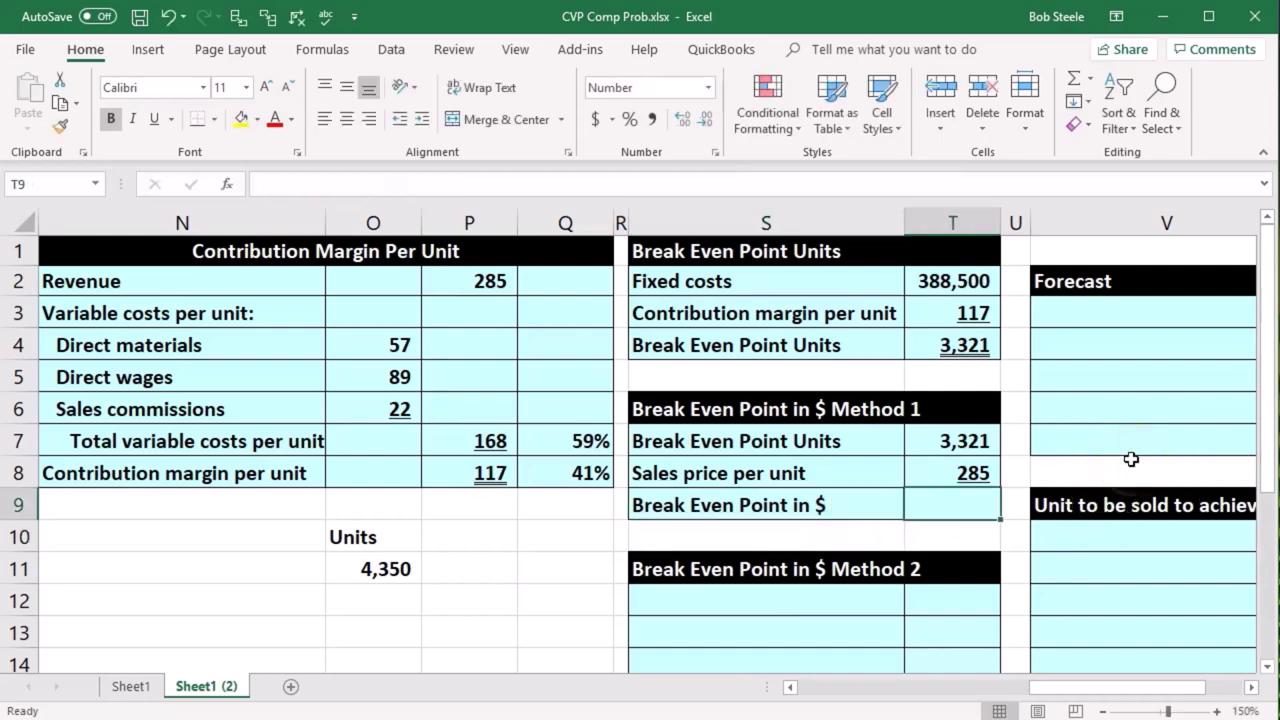
- Calculate the break-even point in dollars in T9 by multiplying break-even units by sales price per unit with =T7*T8
{"action": "type", "text": "="}
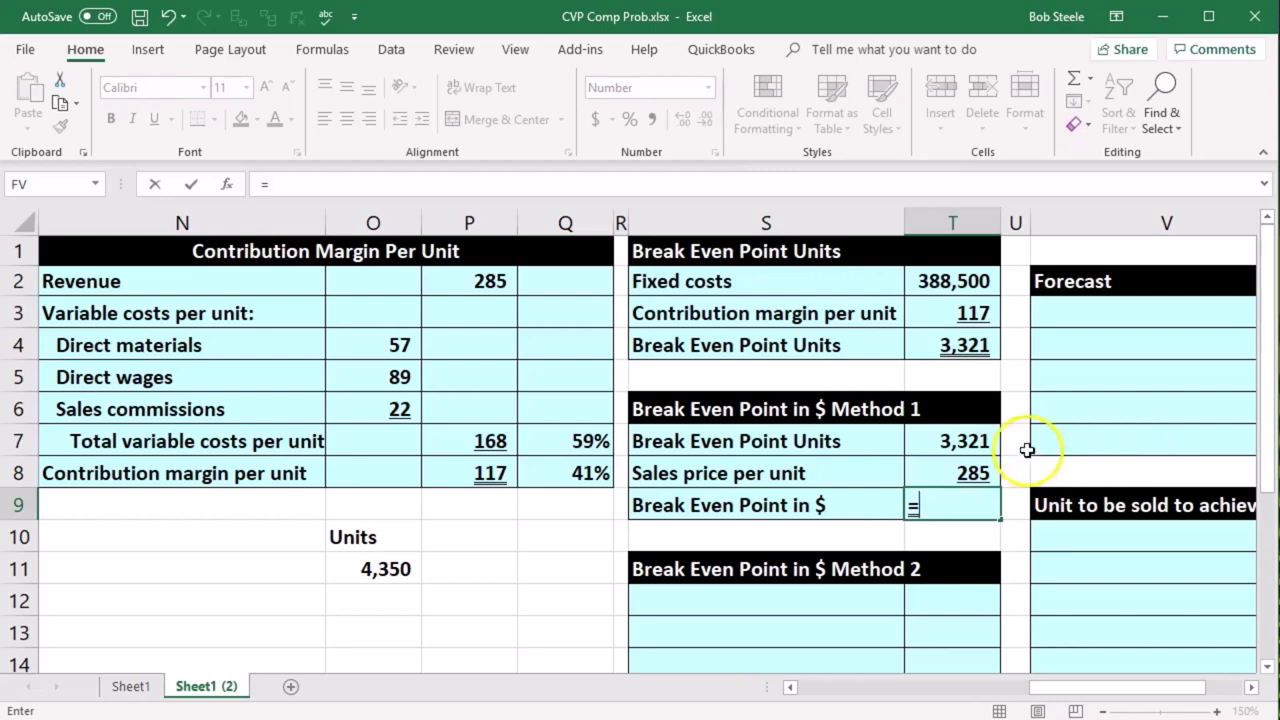
{"action": "left_click", "coordinate": [975, 439]}
{"action": "type", "text": "*"}
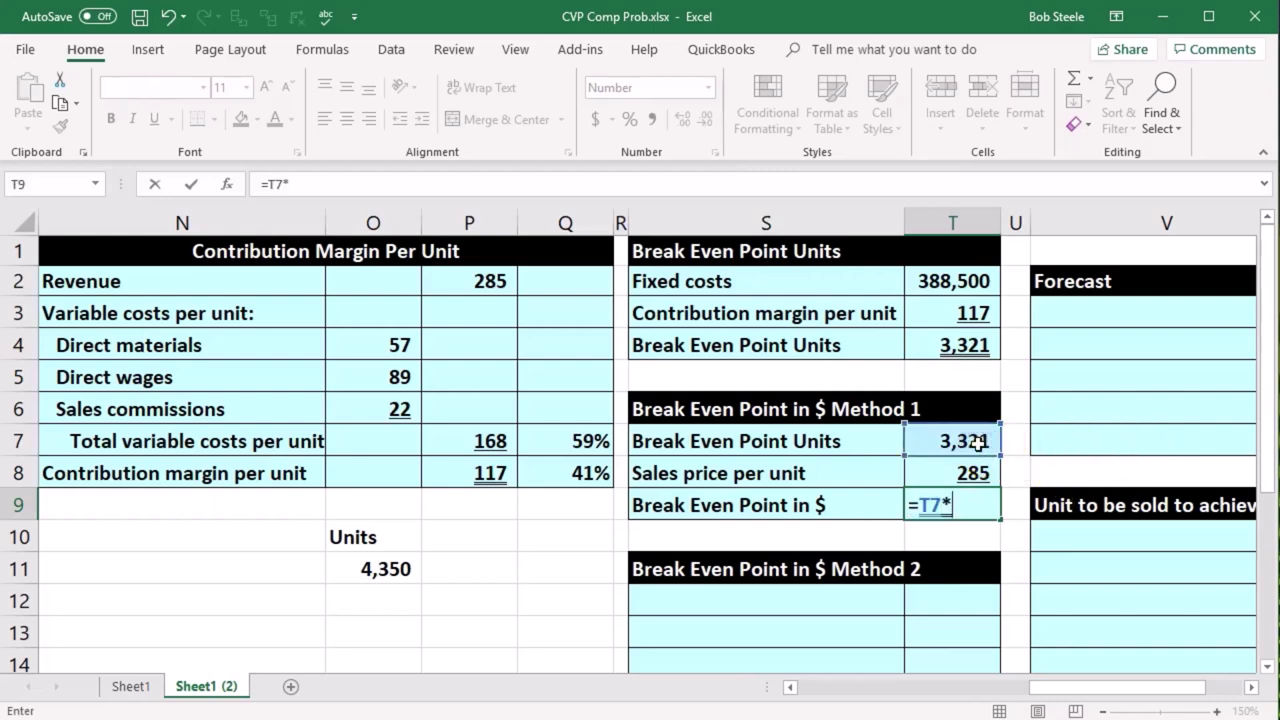
{"action": "left_click", "coordinate": [965, 468]}
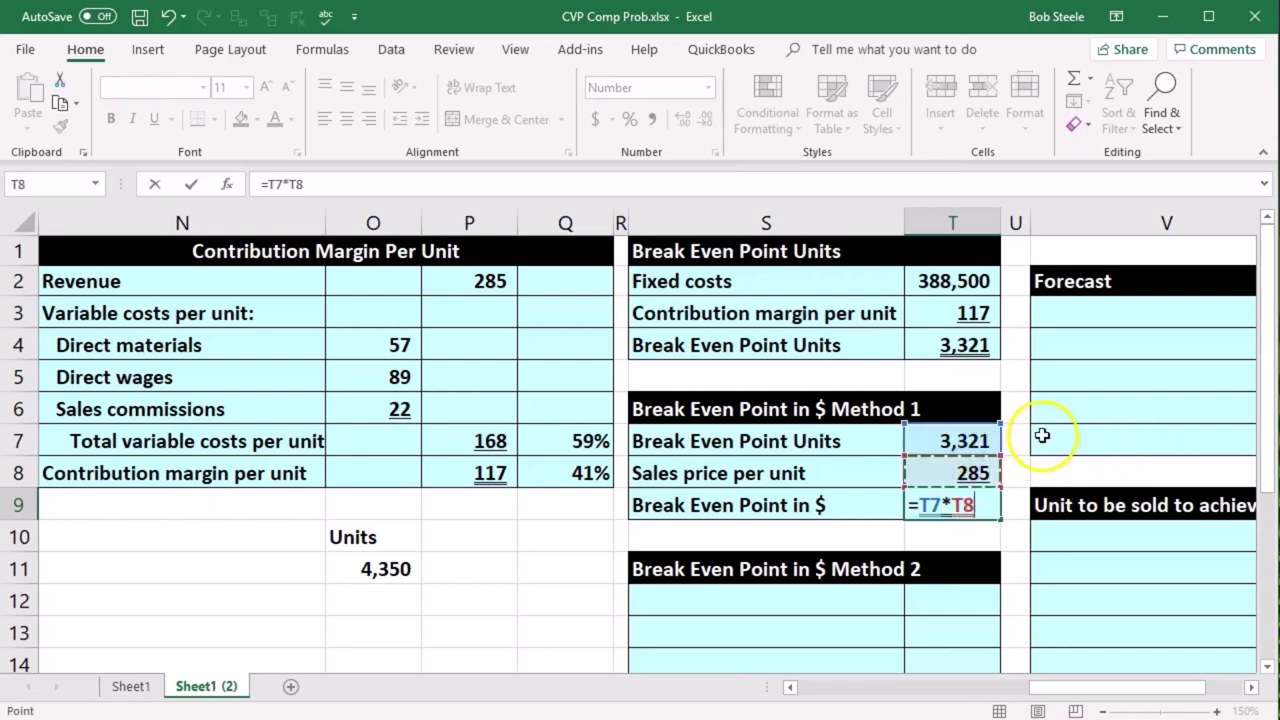
{"action": "key", "text": "Return"}
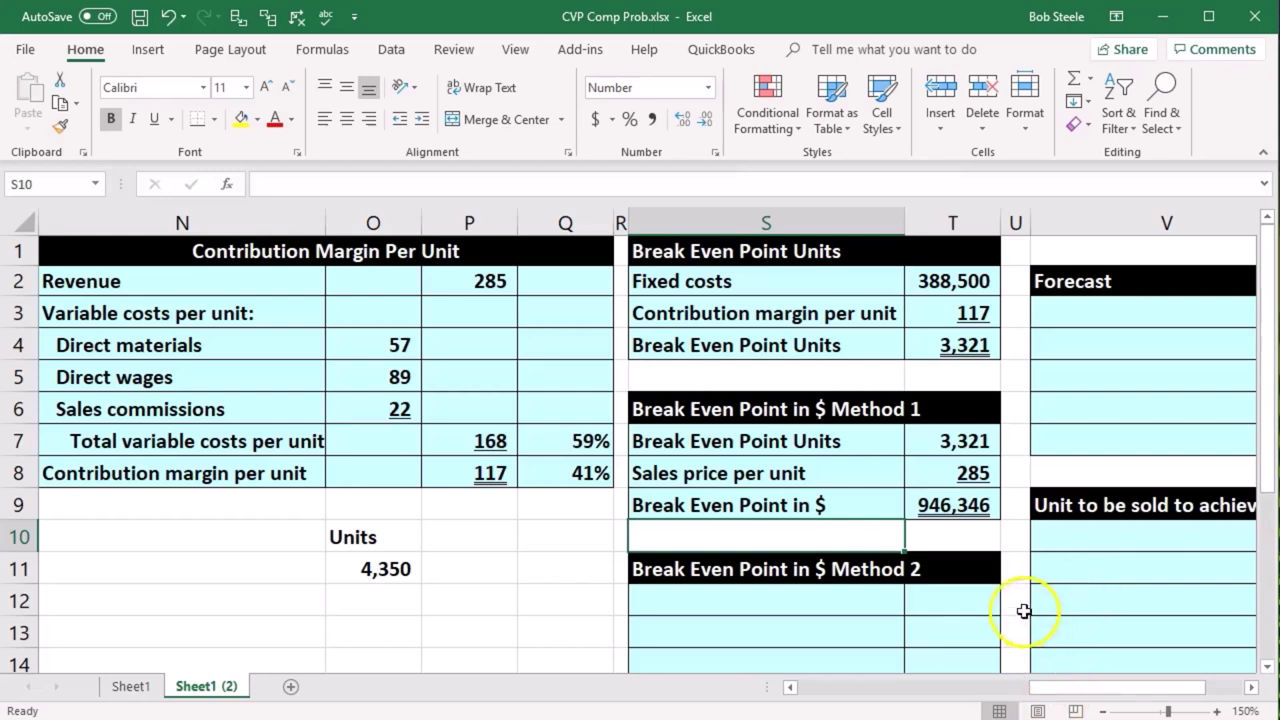
- Under Break Even Point in $ Method 2, label S12 as "Fixed costs" and link T12 to the fixed costs in T2
{"action": "scroll", "coordinate": [960, 560], "scroll_direction": "down", "scroll_amount": 1}
{"action": "left_click", "coordinate": [835, 516]}
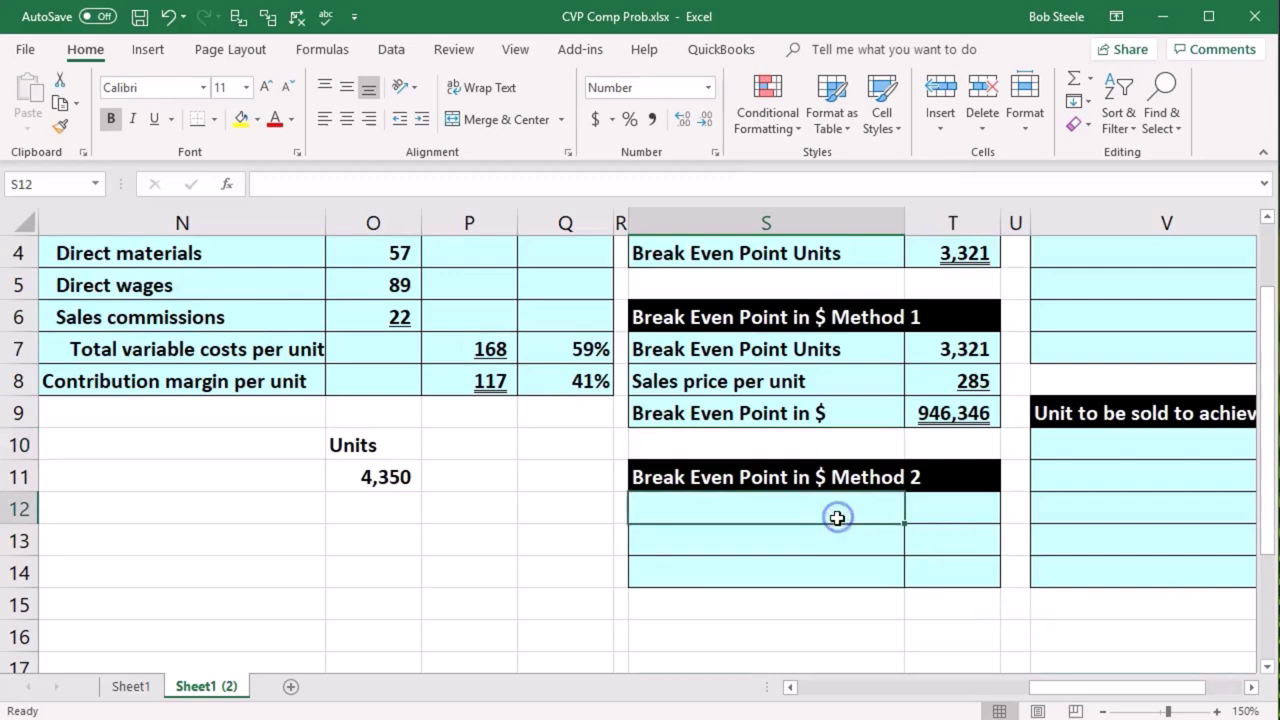
{"action": "type", "text": "Fix"}
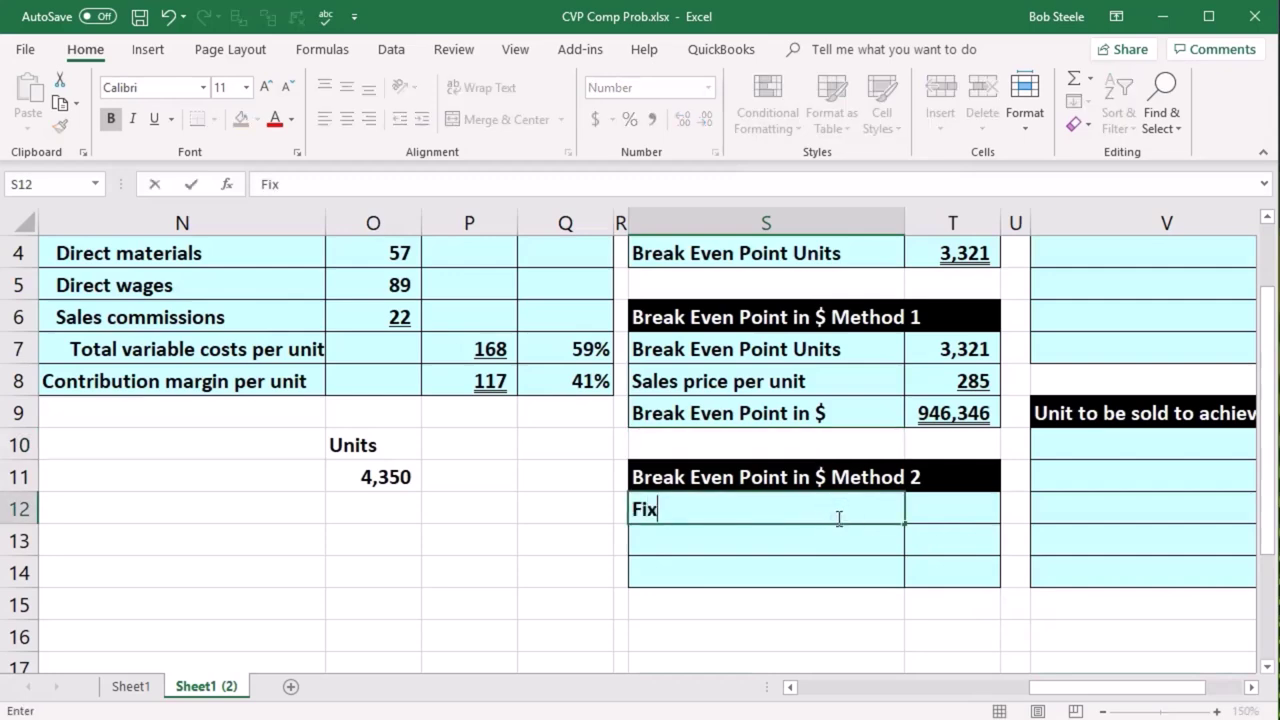
{"action": "type", "text": "ed costs"}
{"action": "key", "text": "Tab"}
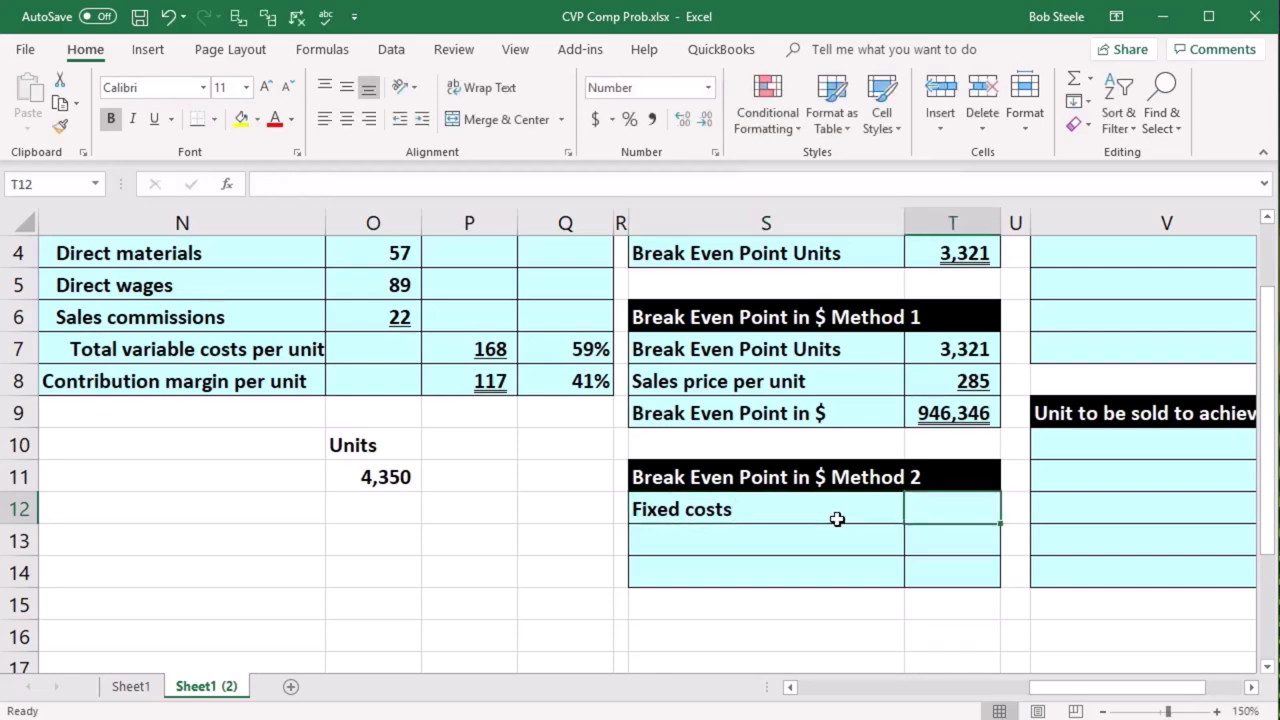
{"action": "scroll", "coordinate": [837, 518], "scroll_direction": "up", "scroll_amount": 1}
{"action": "type", "text": "="}
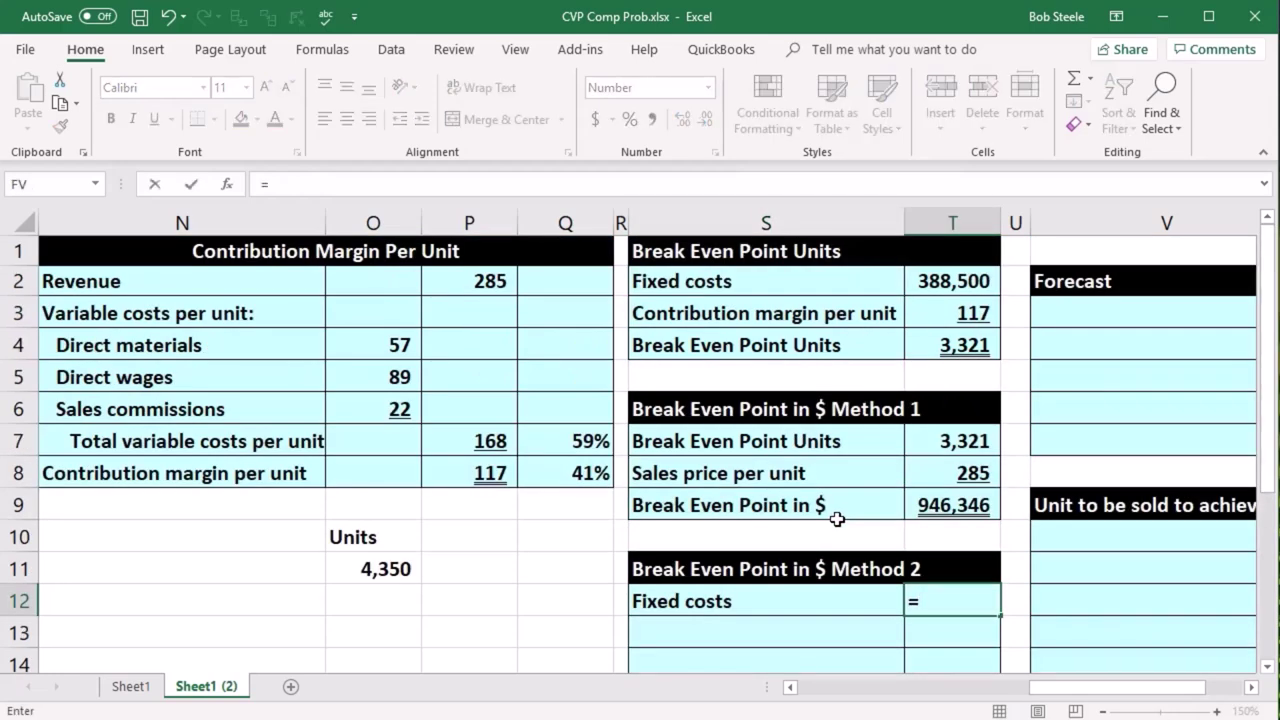
{"action": "left_click", "coordinate": [948, 283]}
{"action": "key", "text": "Return"}
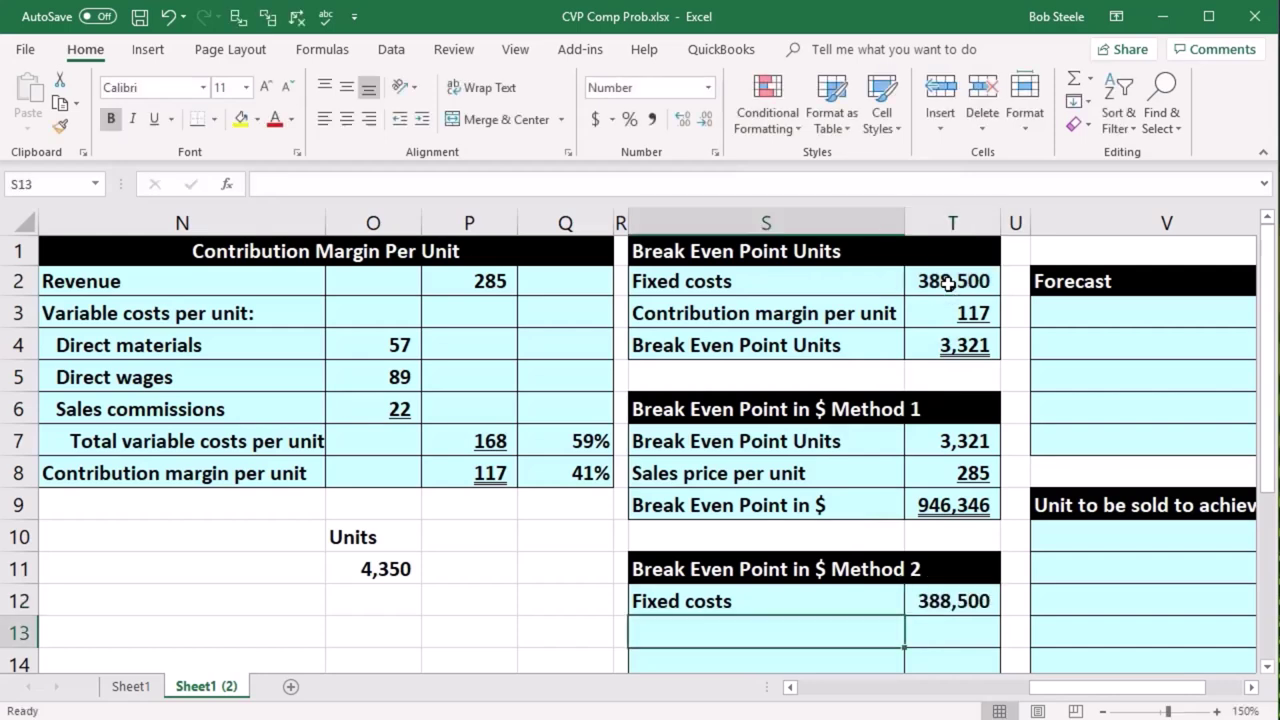
- Label S13 as "Contribution margin %" and link T13 to the contribution margin percentage in Q8
{"action": "scroll", "coordinate": [945, 283], "scroll_direction": "down", "scroll_amount": 1}
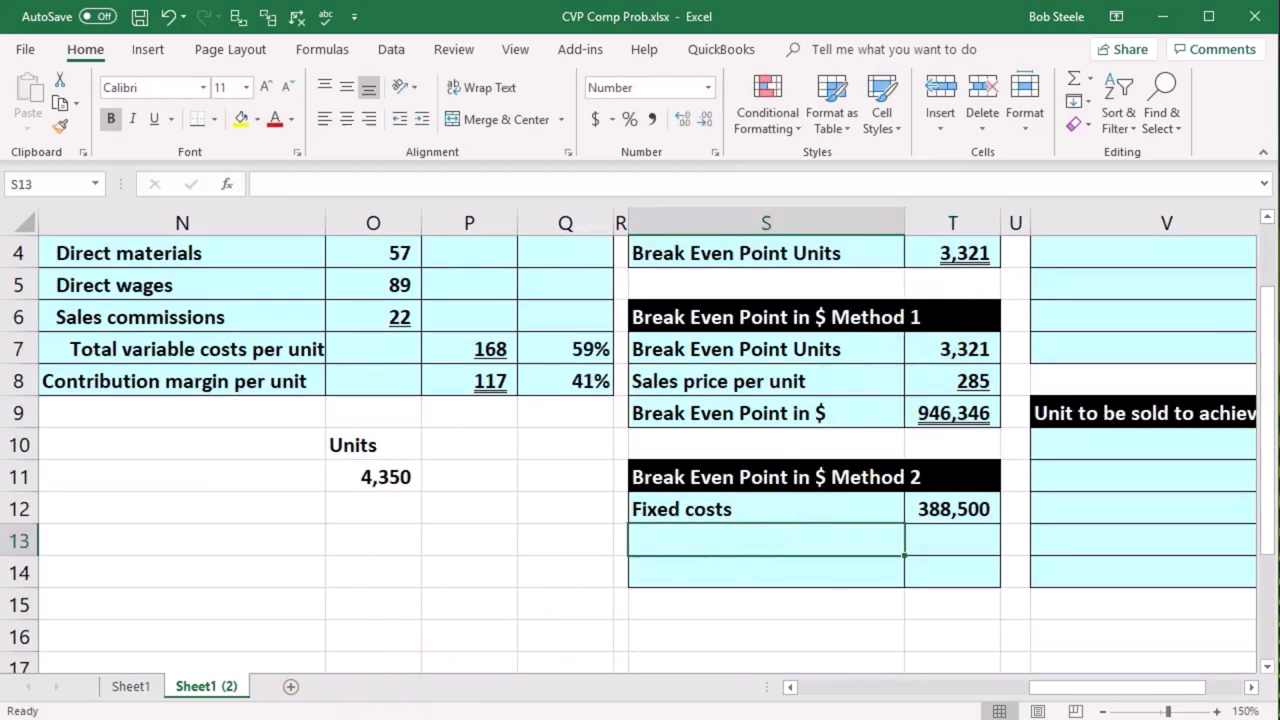
{"action": "type", "text": "Contribution margin %"}
{"action": "key", "text": "Tab"}
{"action": "left_click", "coordinate": [571, 381]}
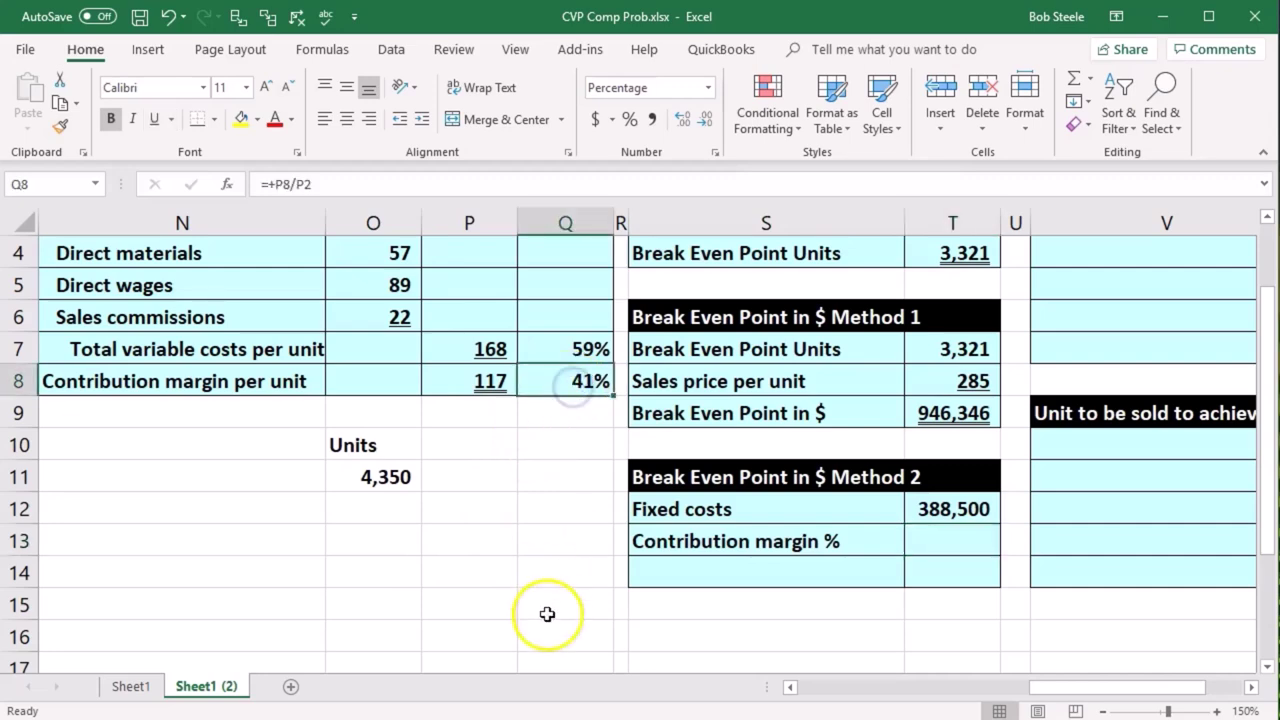
{"action": "left_click", "coordinate": [980, 543]}
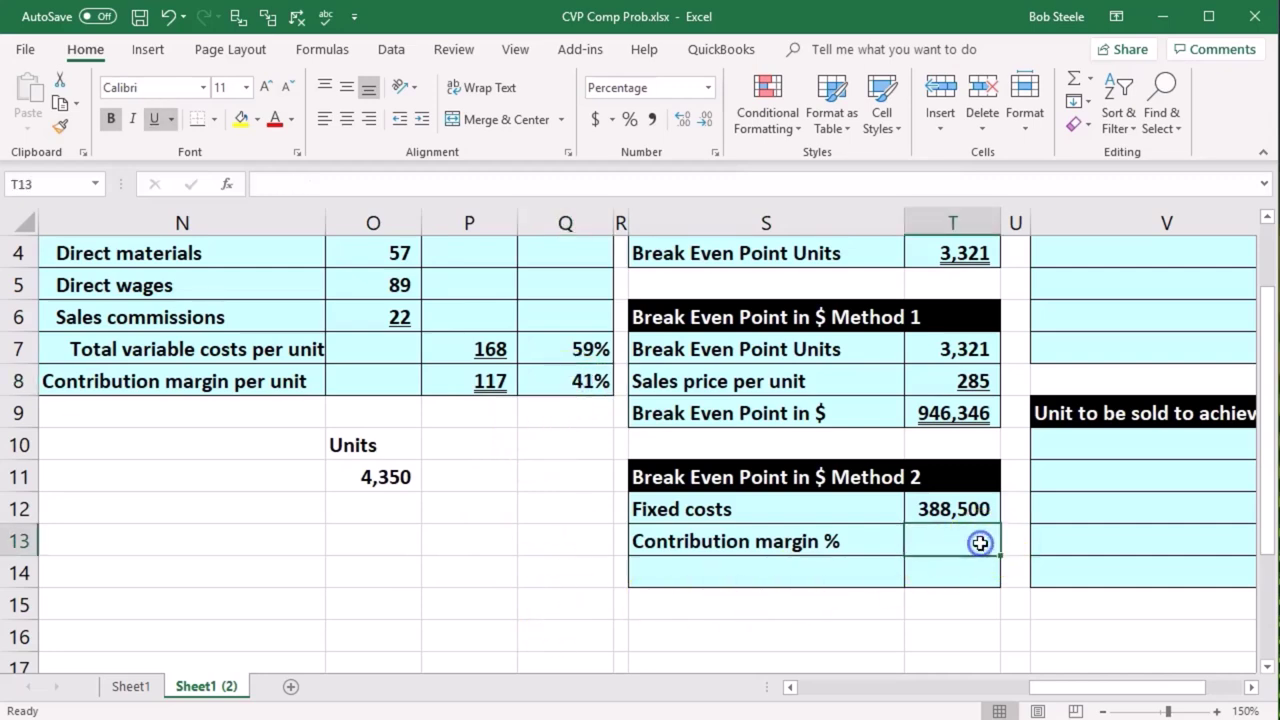
{"action": "type", "text": "="}
{"action": "left_click", "coordinate": [608, 384]}
{"action": "key", "text": "Return"}
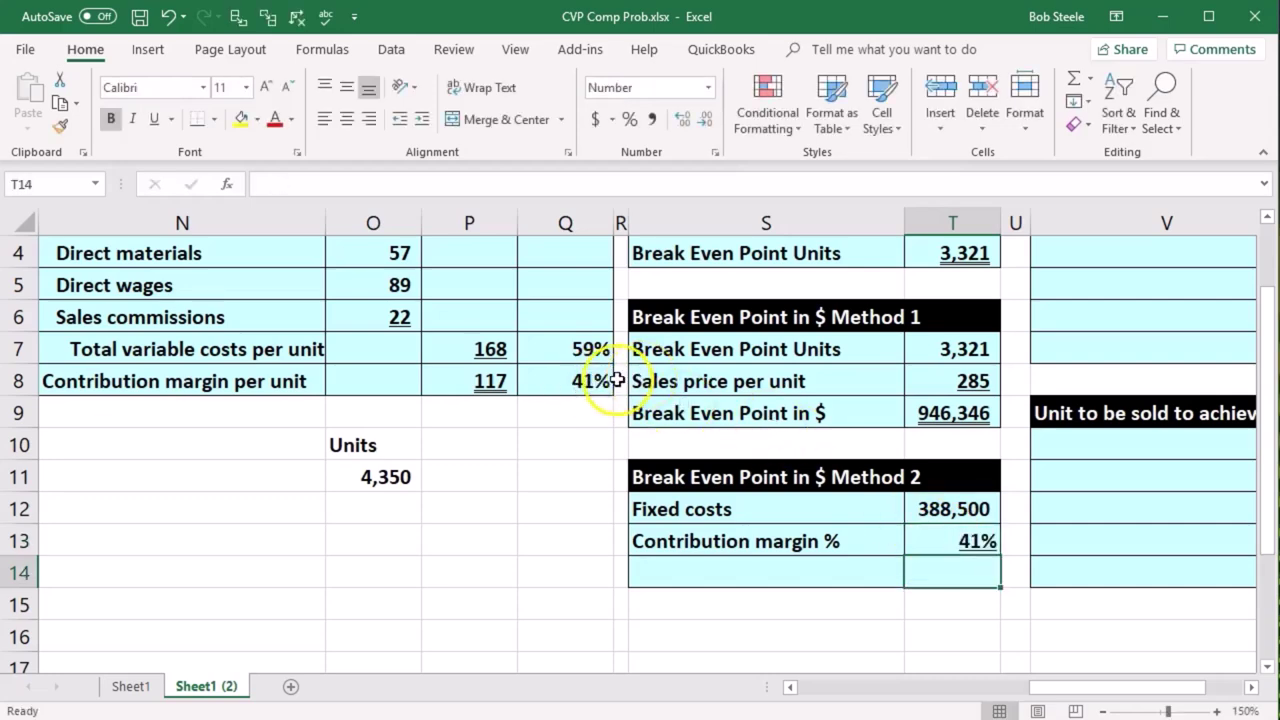
- Examine how the contribution margin percentage formula in Q8 is built from the per-unit contribution margin and revenue
{"action": "double_click", "coordinate": [590, 381]}
{"action": "scroll", "coordinate": [543, 528], "scroll_direction": "up", "scroll_amount": 1}
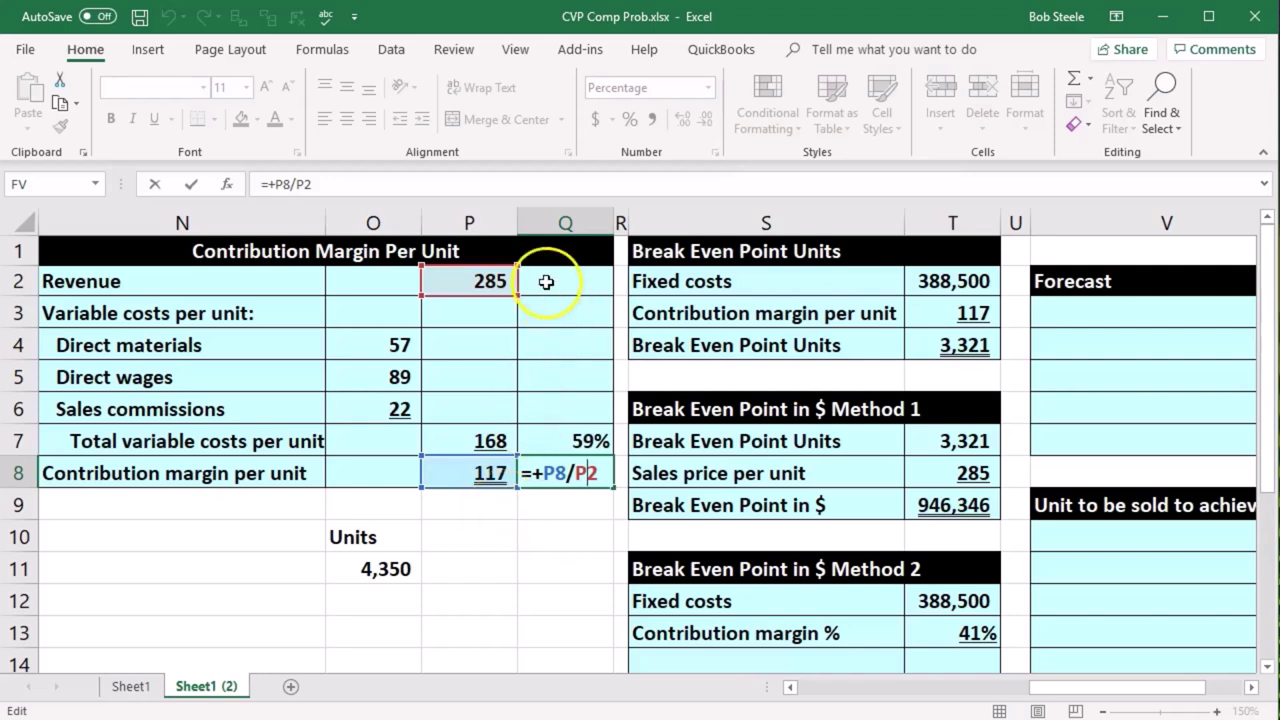
{"action": "key", "text": "Return"}
{"action": "scroll", "coordinate": [897, 516], "scroll_direction": "down", "scroll_amount": 1}
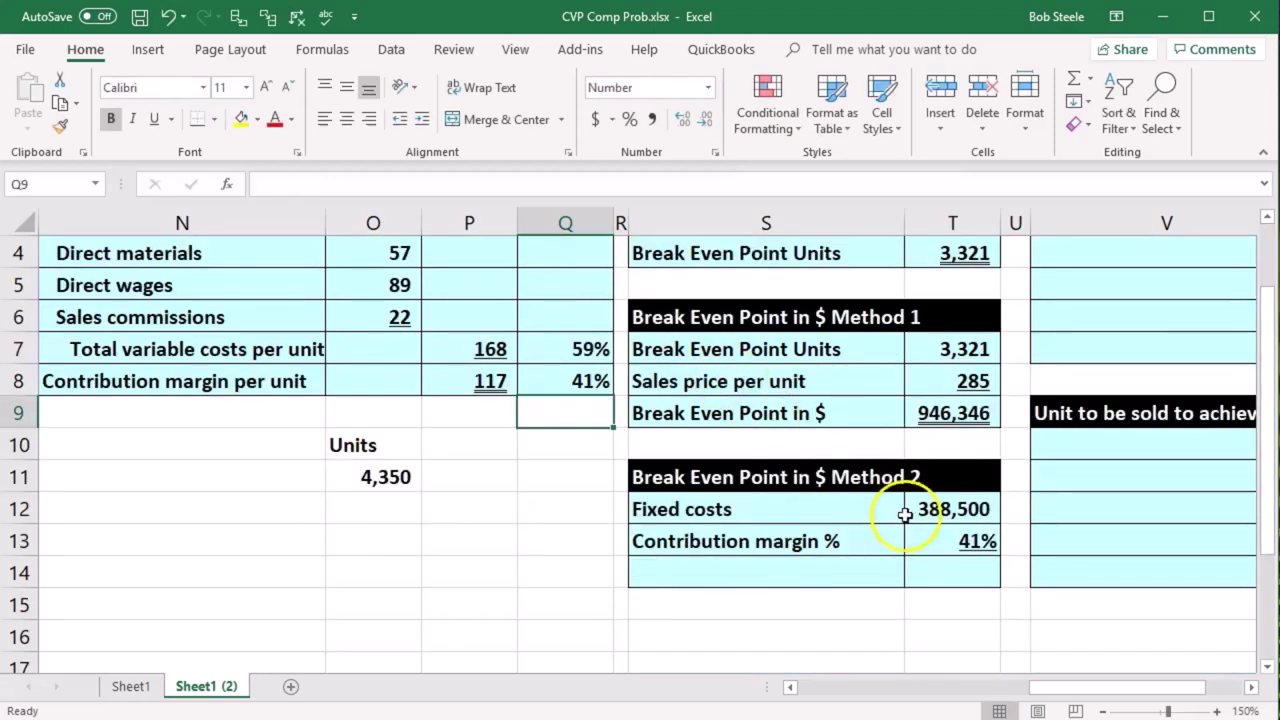
{"action": "left_click", "coordinate": [945, 541]}
- Calculate the Method 2 break-even dollars in T14 by dividing fixed costs by contribution margin percentage with =T12/T13
{"action": "left_click", "coordinate": [955, 569]}
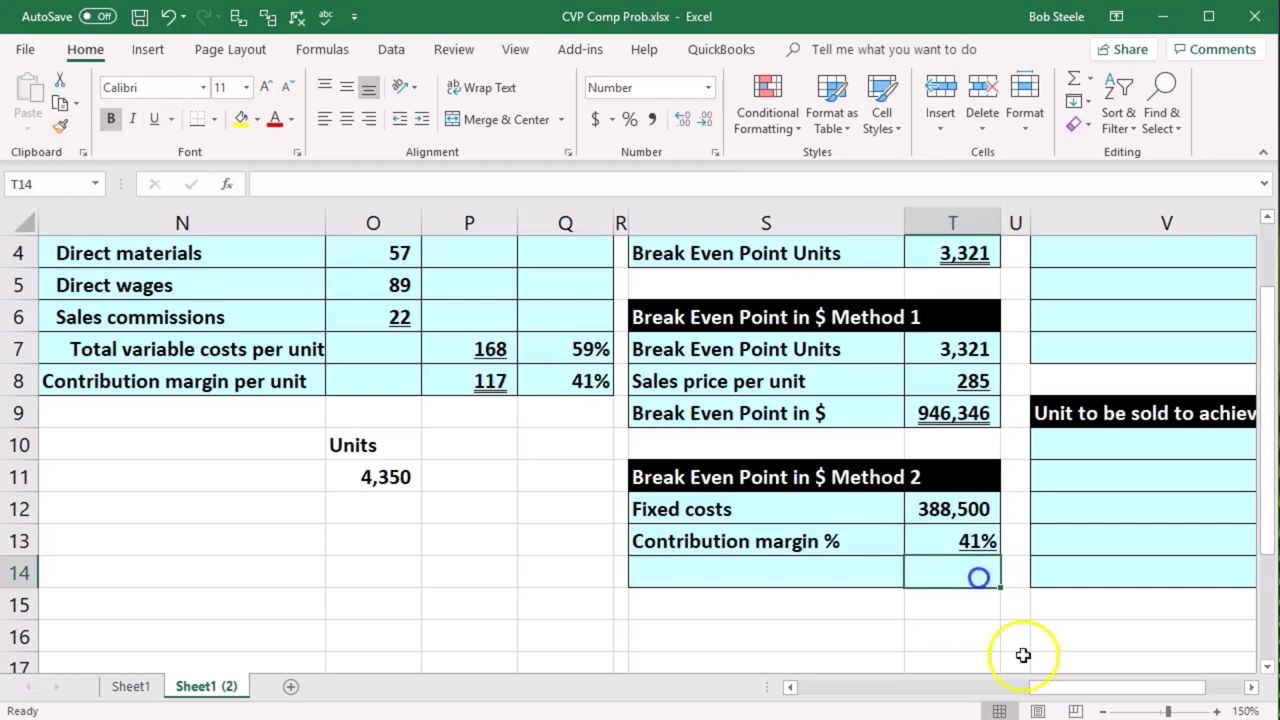
{"action": "type", "text": "="}
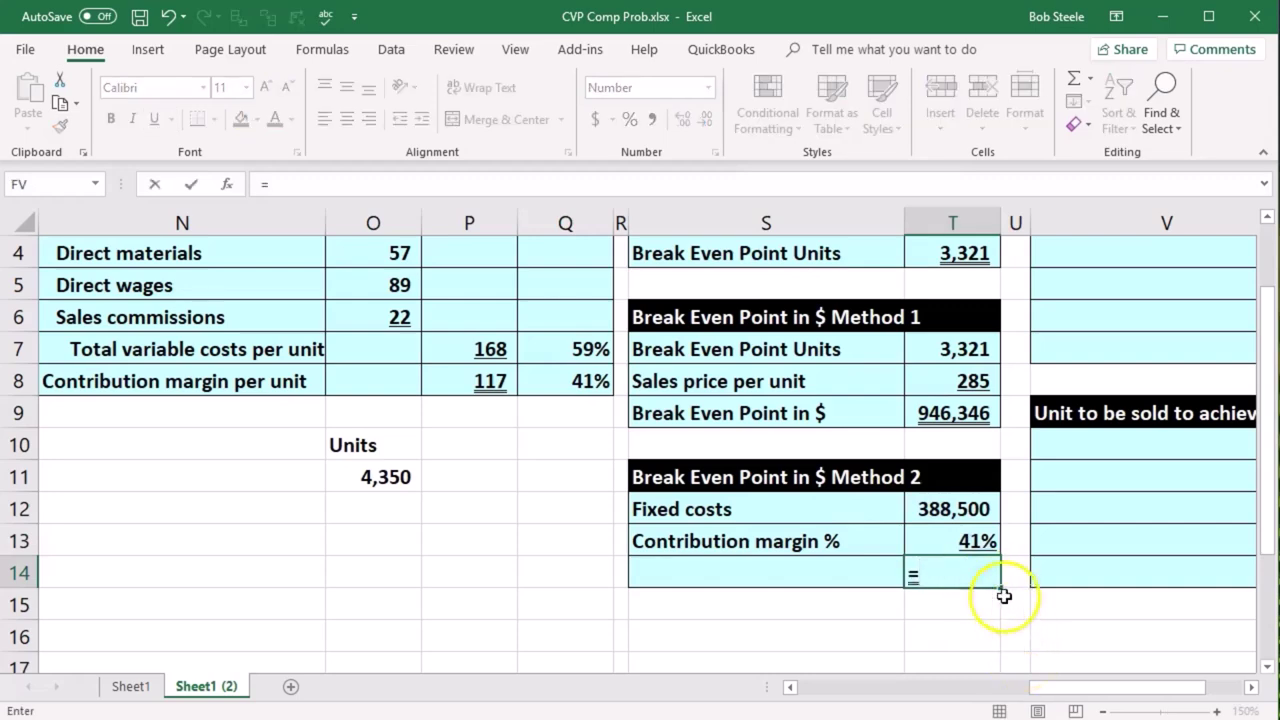
{"action": "left_click", "coordinate": [945, 509]}
{"action": "type", "text": "/"}
{"action": "left_click", "coordinate": [992, 541]}
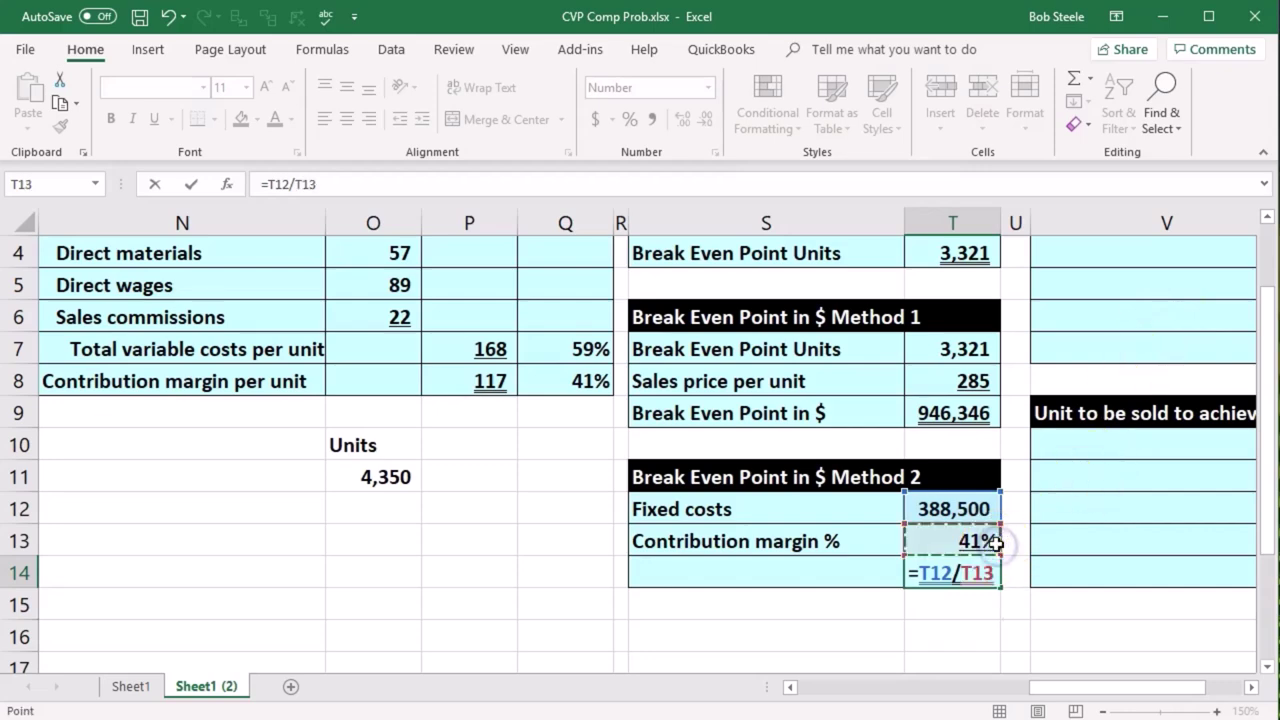
{"action": "key", "text": "Return"}
- Link the label in S14 to the "Break Even Point in $" label in S9
{"action": "left_click", "coordinate": [851, 584]}
{"action": "type", "text": "="}
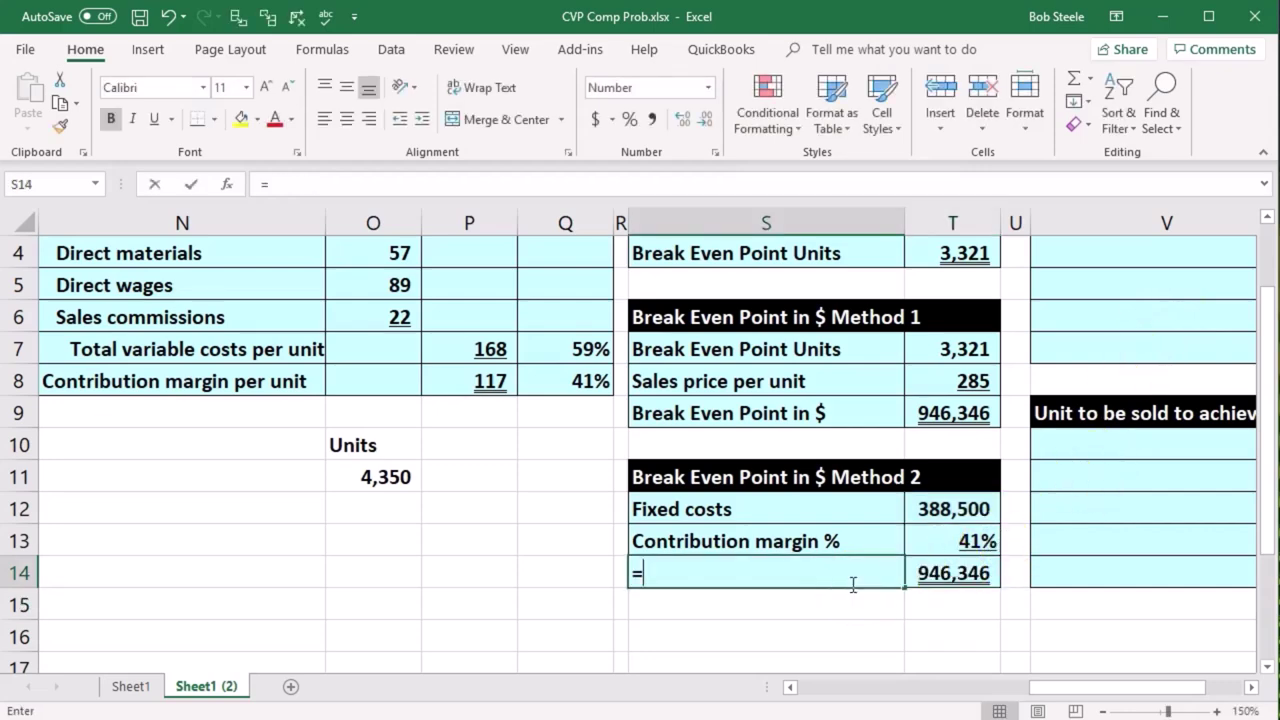
{"action": "left_click", "coordinate": [808, 415]}
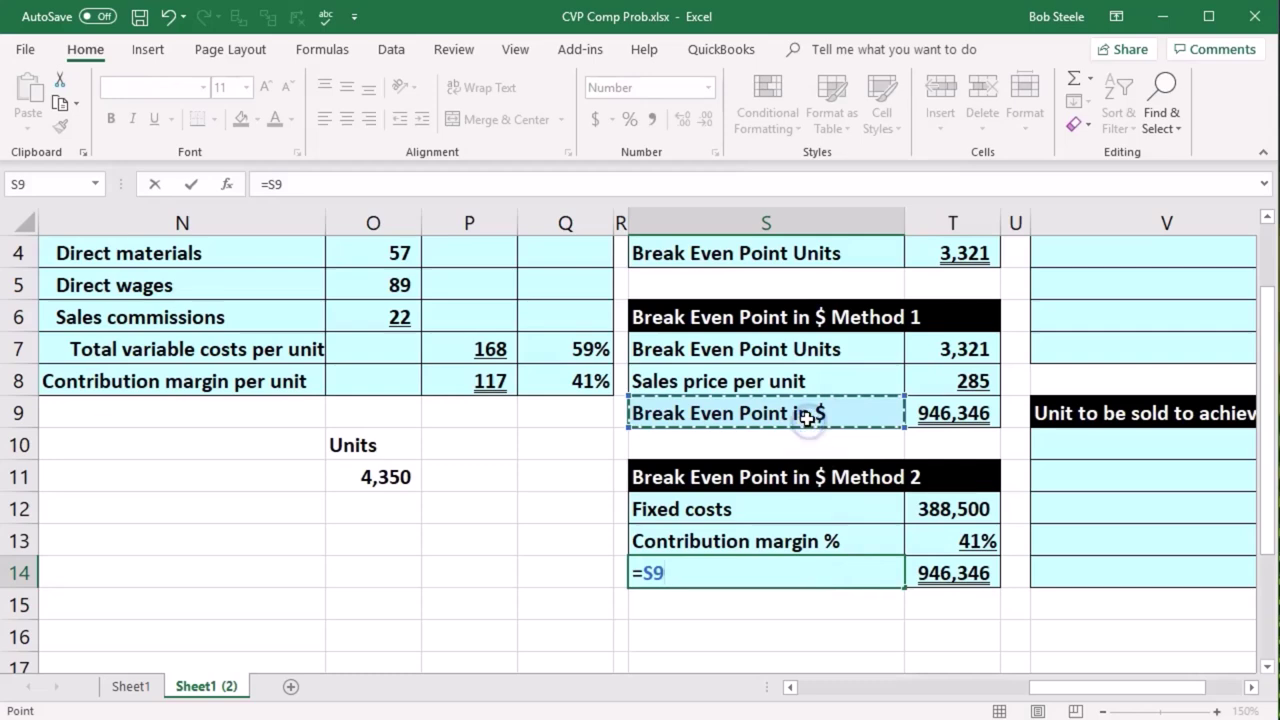
{"action": "key", "text": "Return"}
- Compare the break-even dollar results and formulas of Method 1 in T9 and Method 2 in T14
{"action": "left_click", "coordinate": [914, 410]}
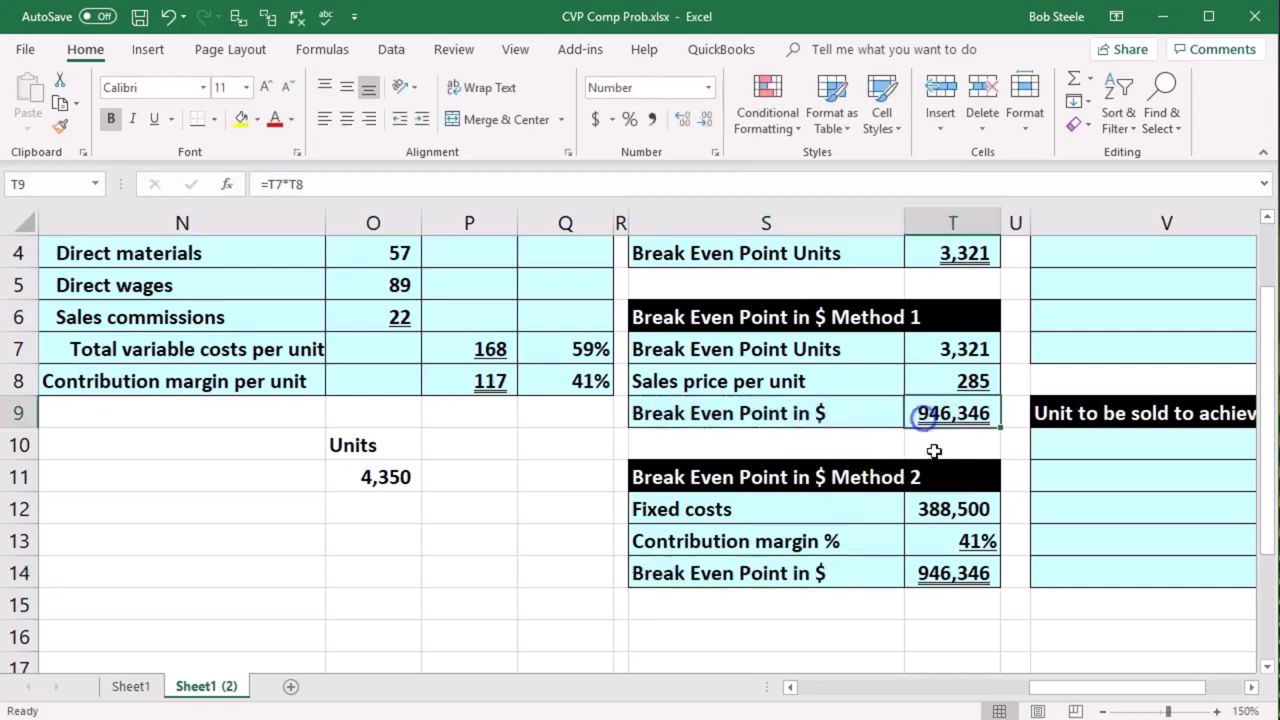
{"action": "left_click", "coordinate": [955, 568]}
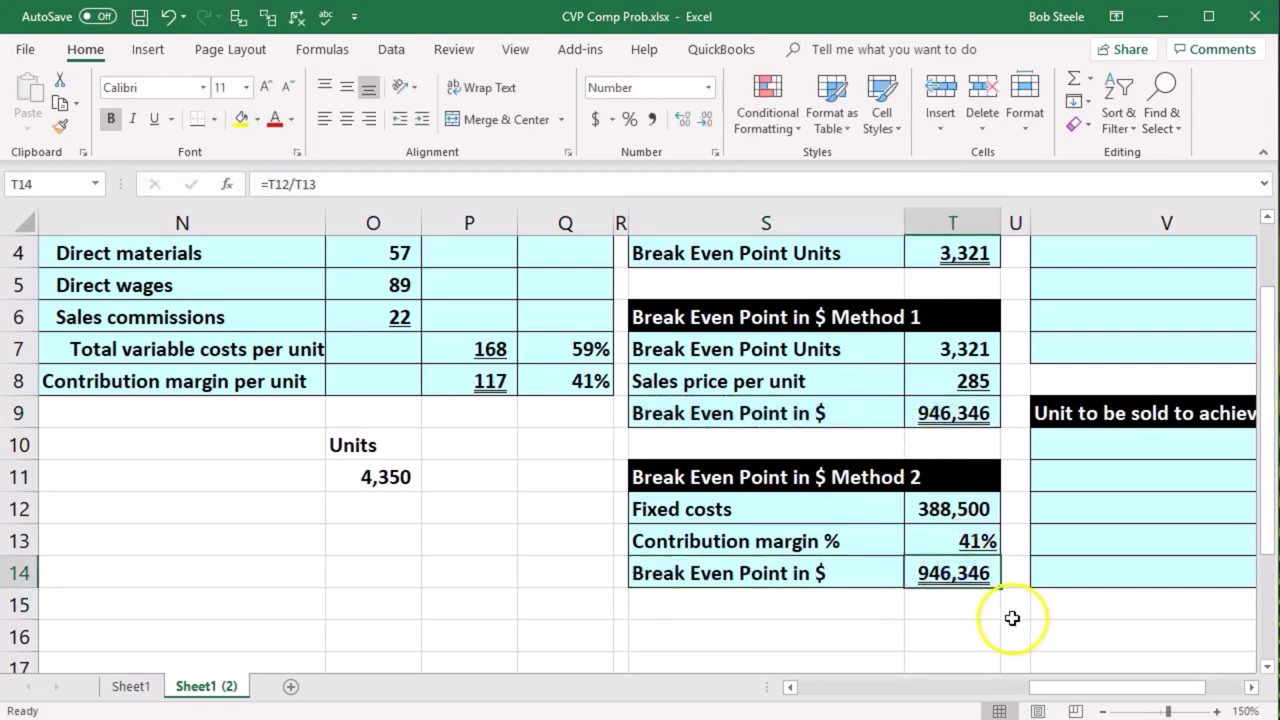
{"action": "scroll", "coordinate": [1012, 618], "scroll_direction": "up", "scroll_amount": 1}
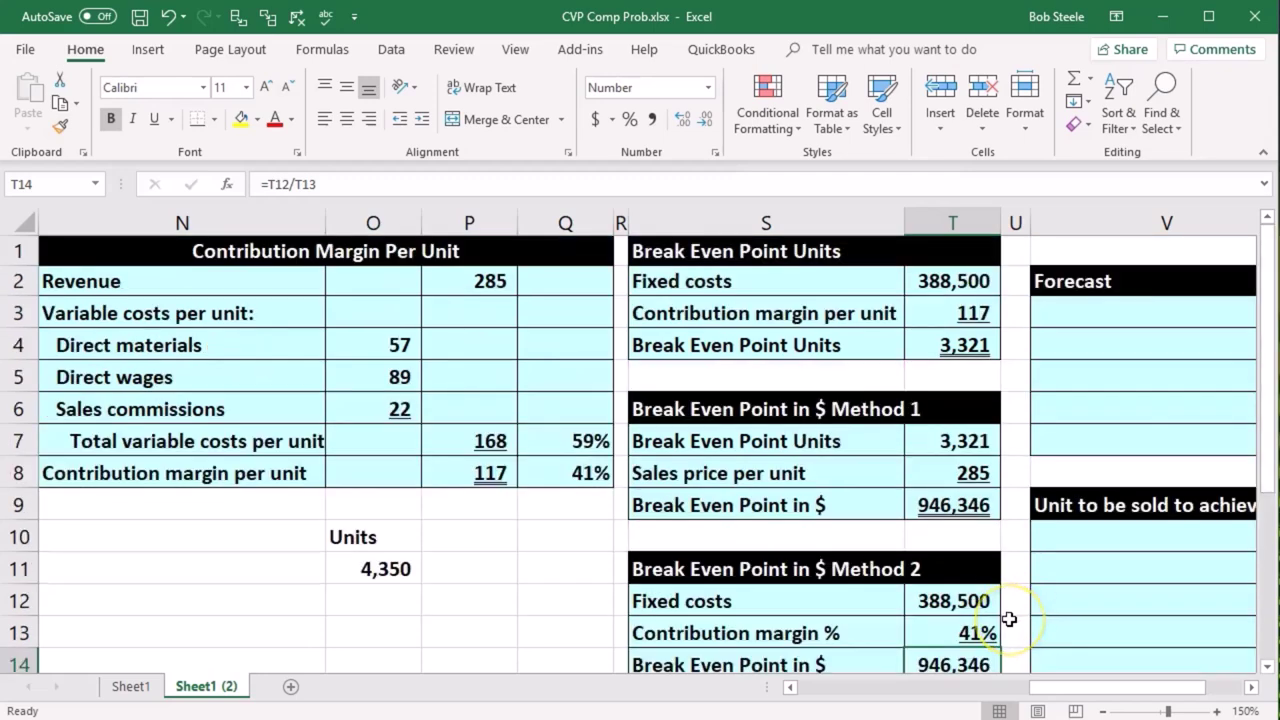